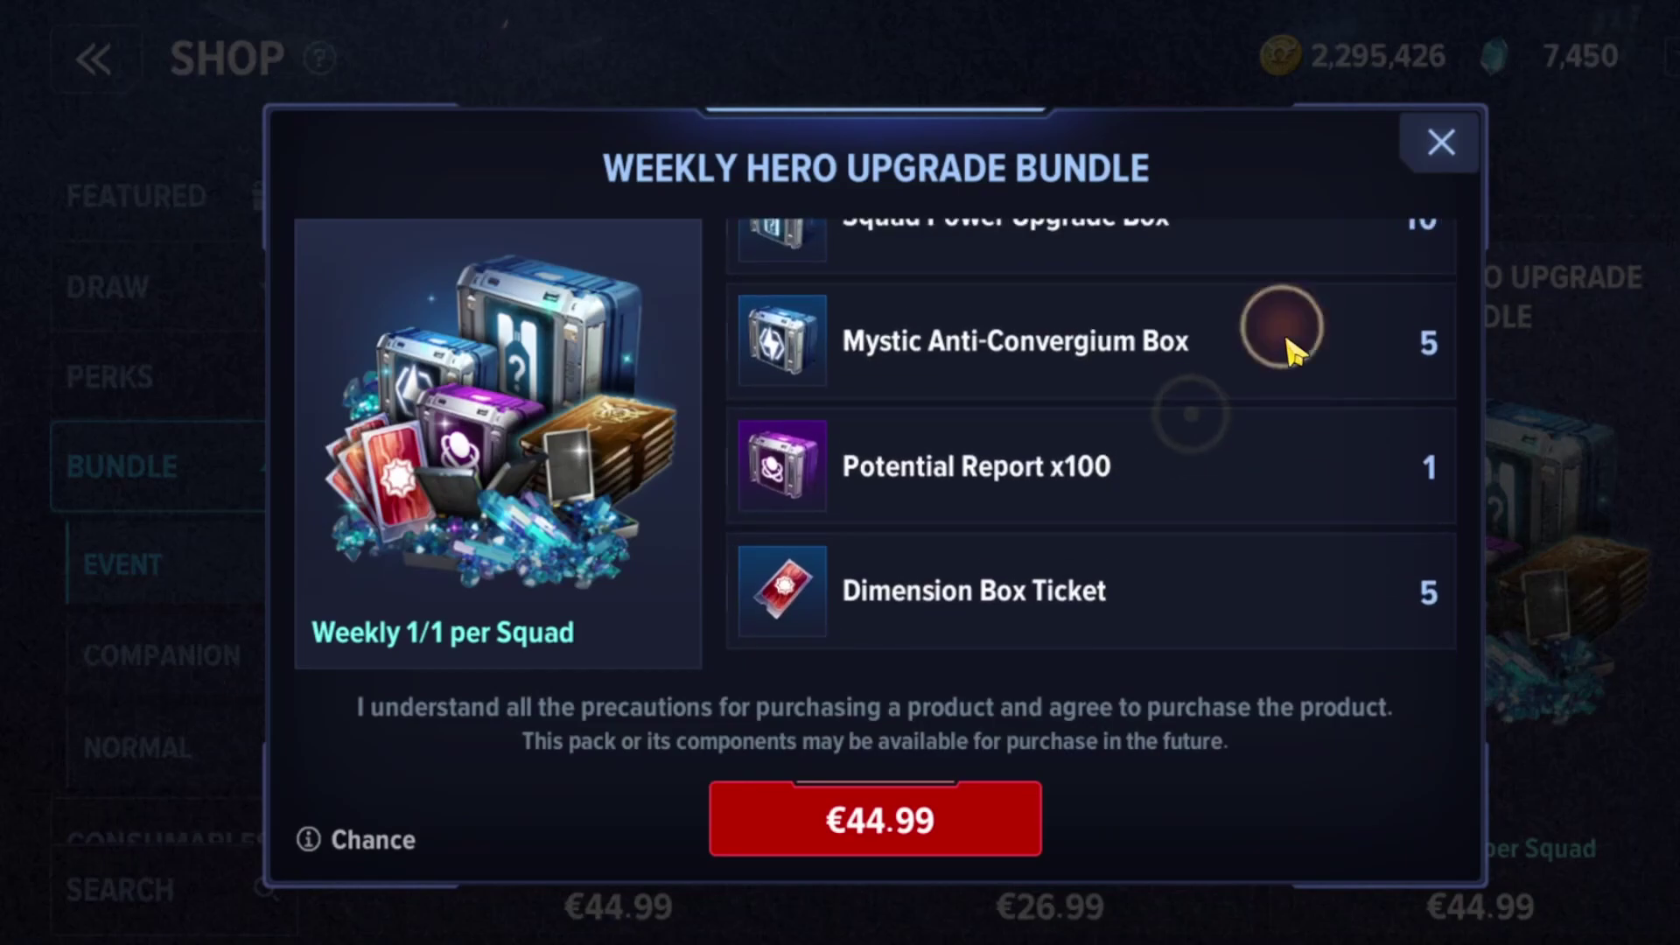
Close the Weekly Hero Upgrade Bundle offer and leave the shop for the headquarters
click(1441, 142)
click(97, 69)
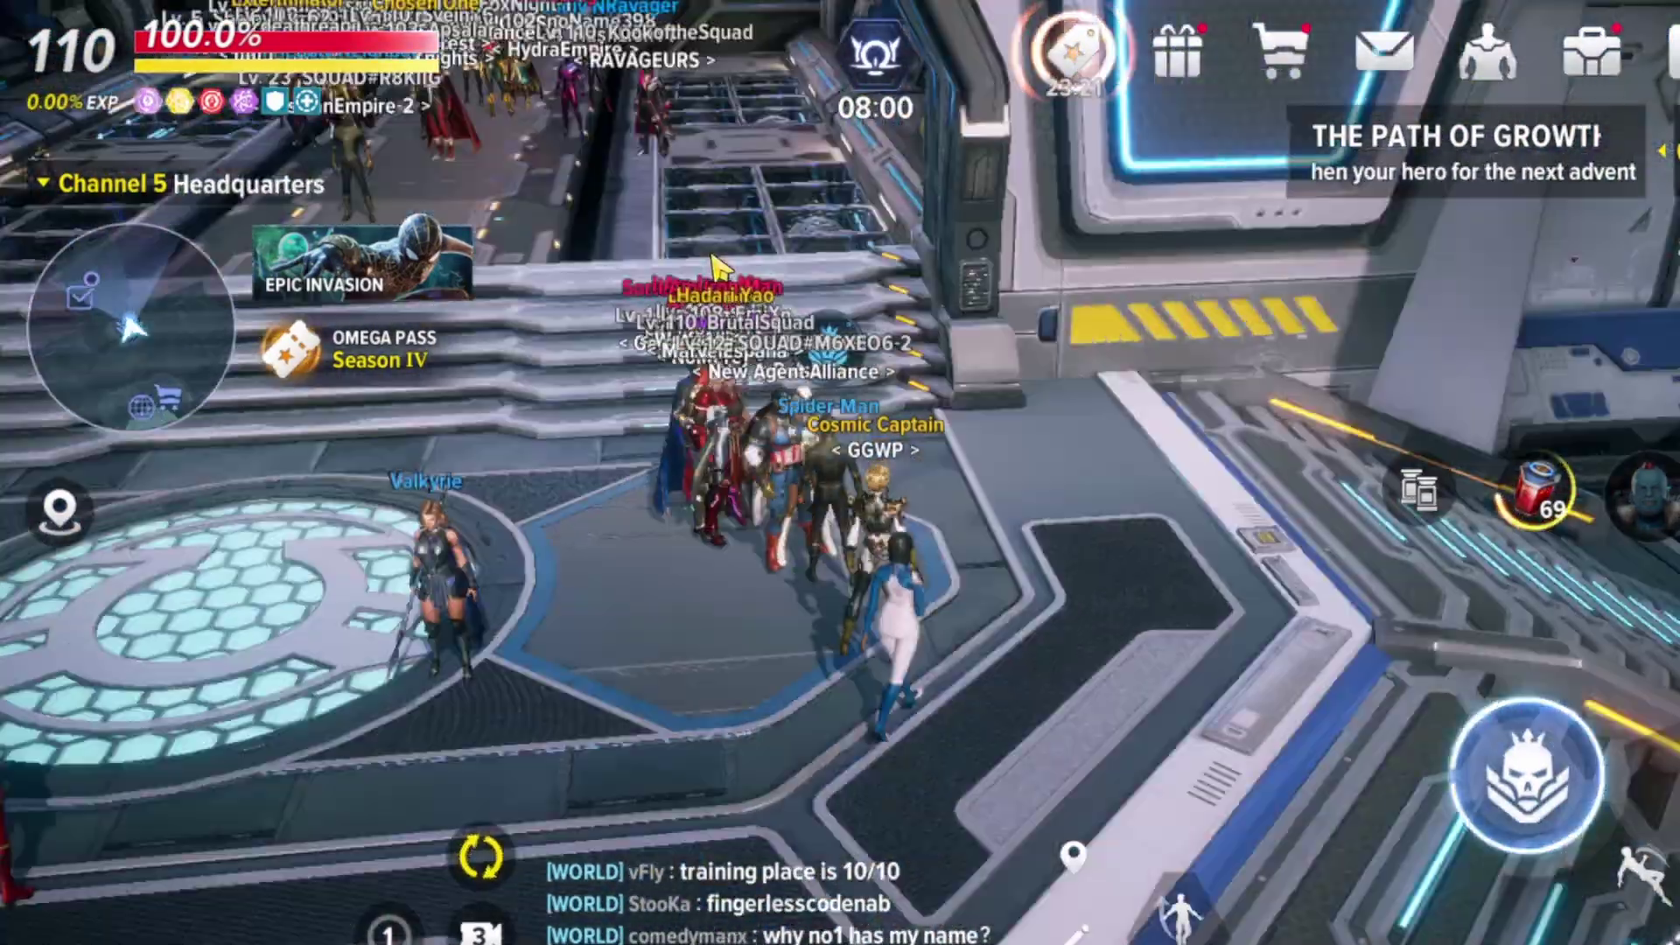
drag(713, 262, 565, 289)
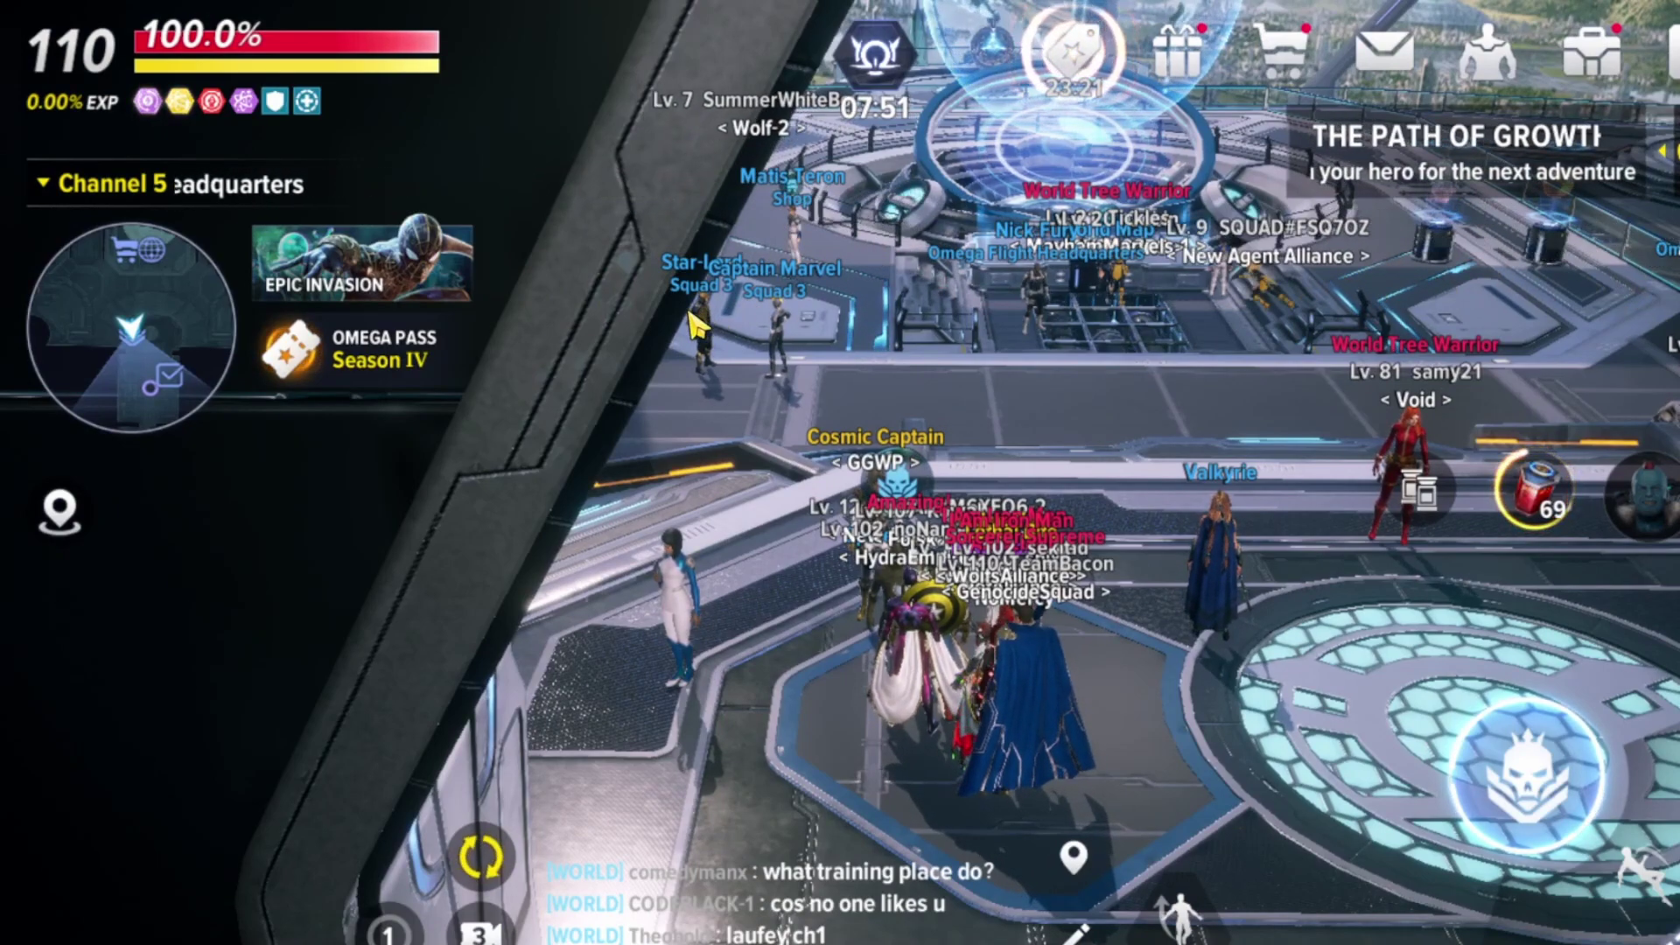
drag(705, 319, 843, 310)
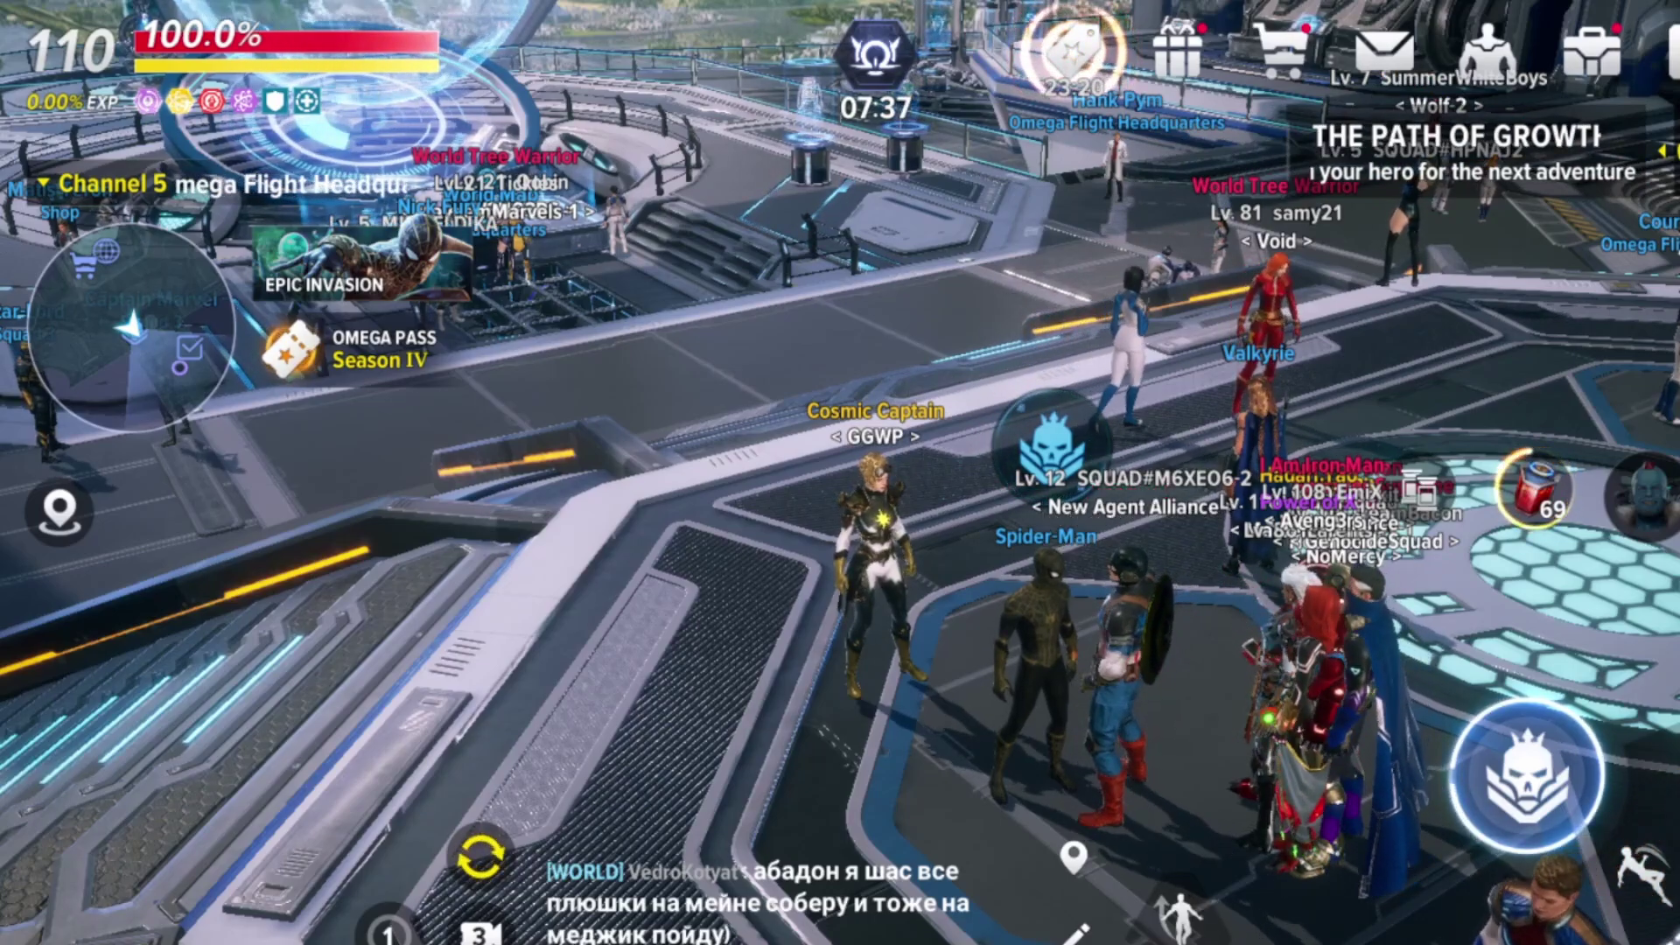
Switch to the Google Sheets spreadsheet and review the row 2 entries from Days through Omega Pass paid
key(alt+Tab)
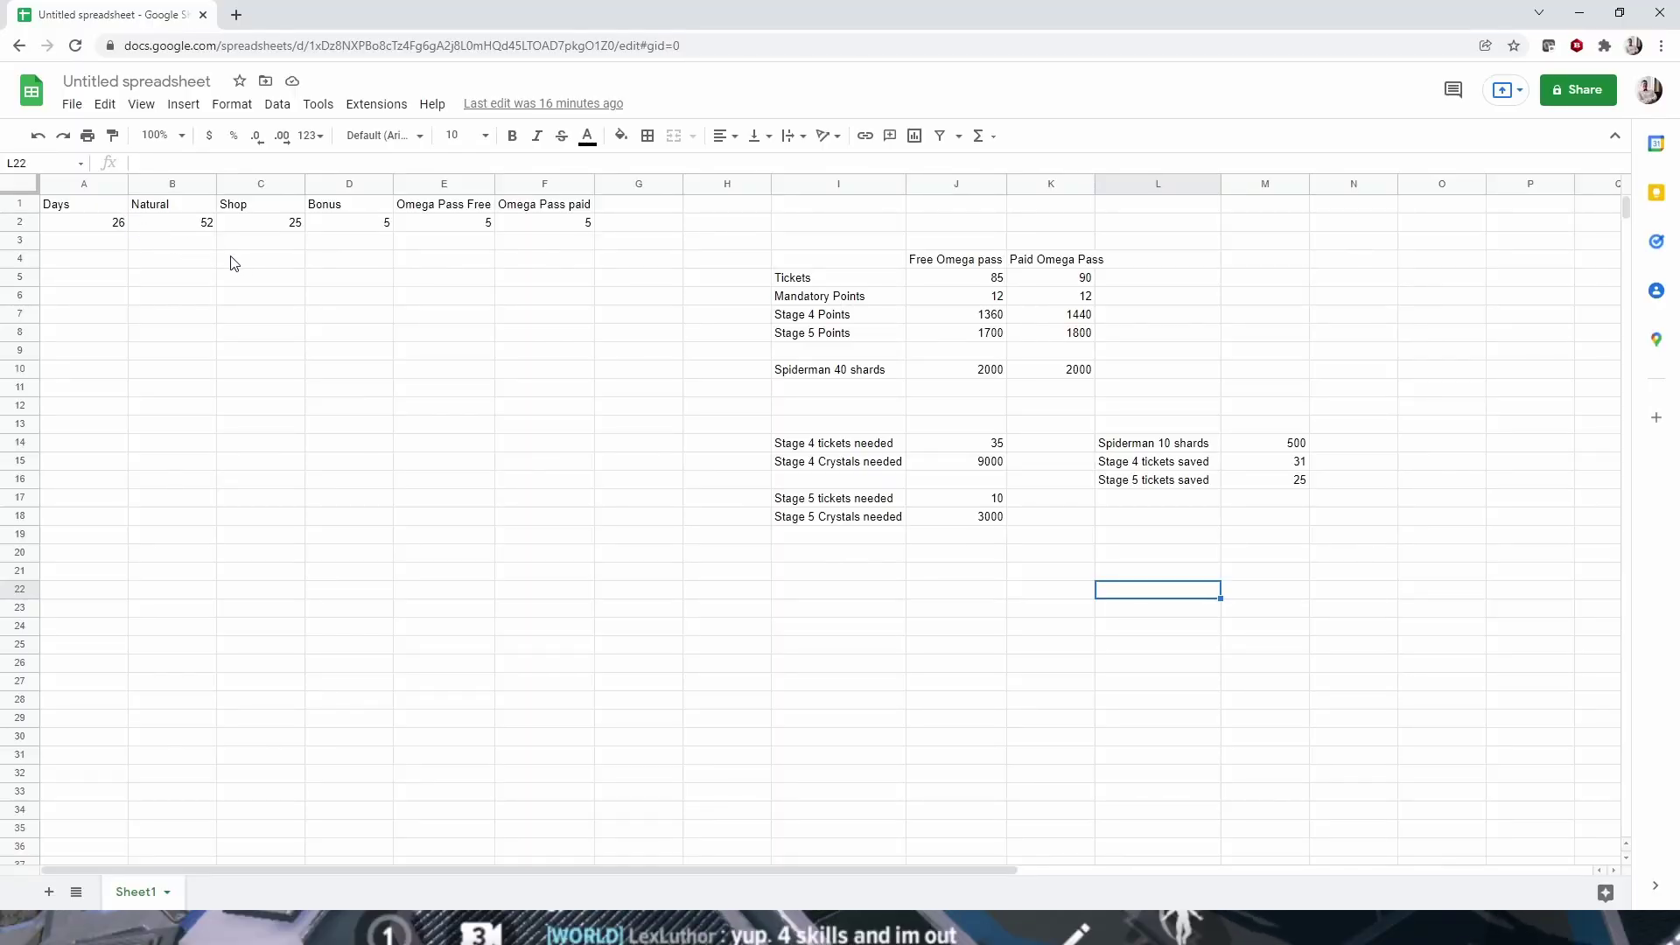
click(112, 224)
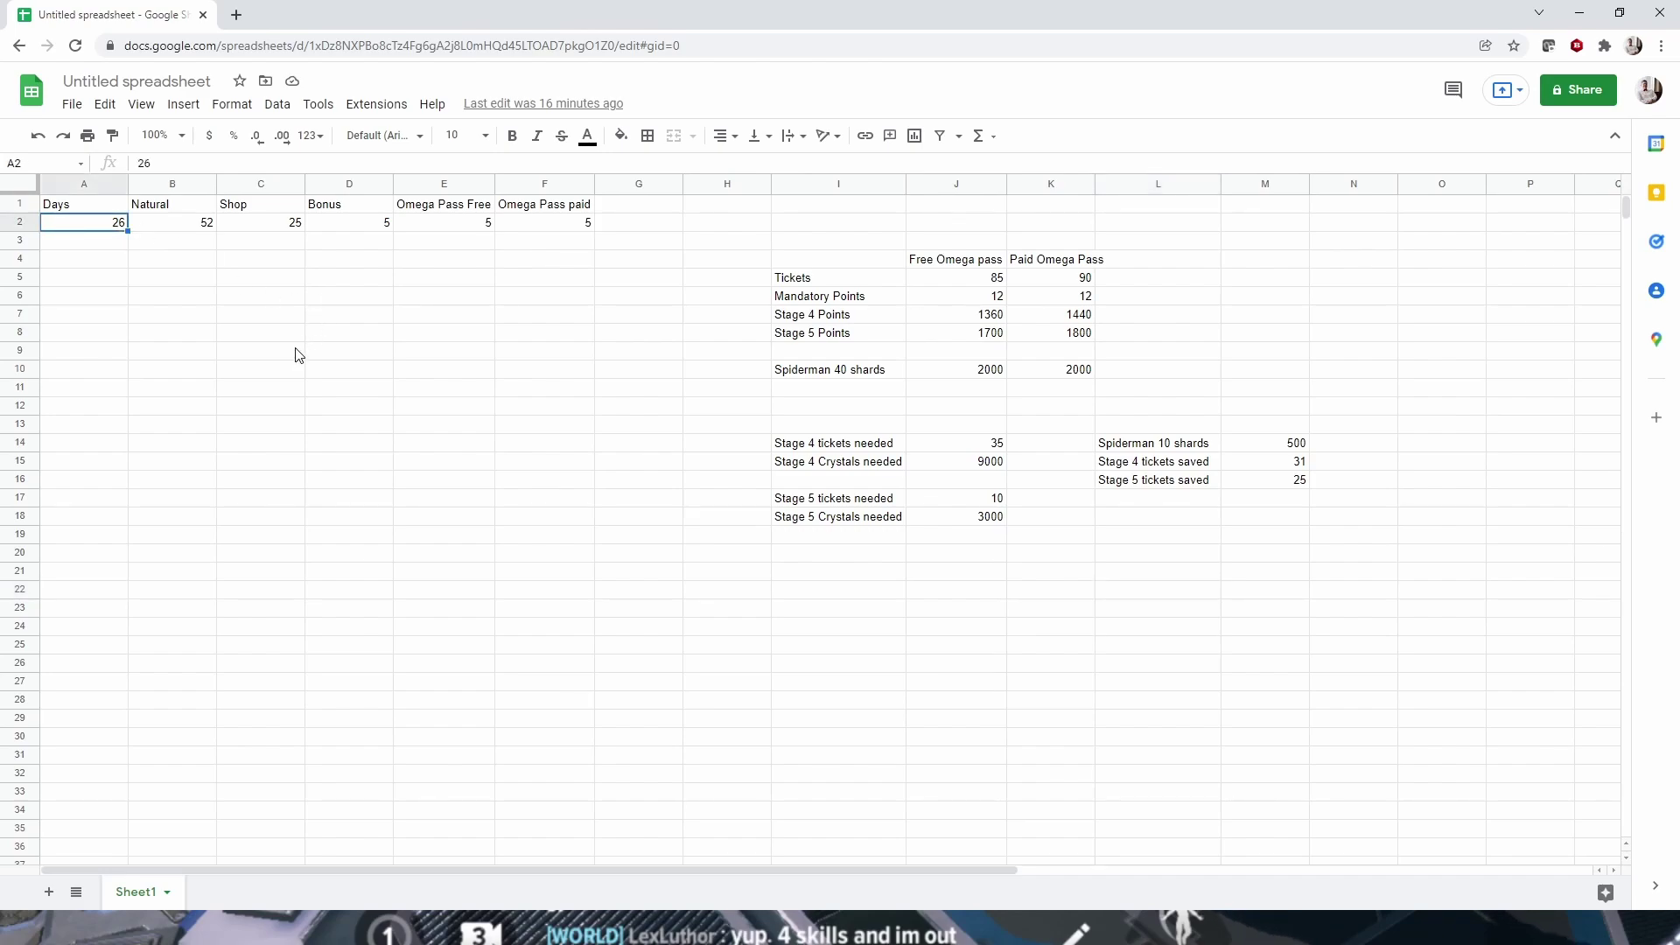
click(194, 225)
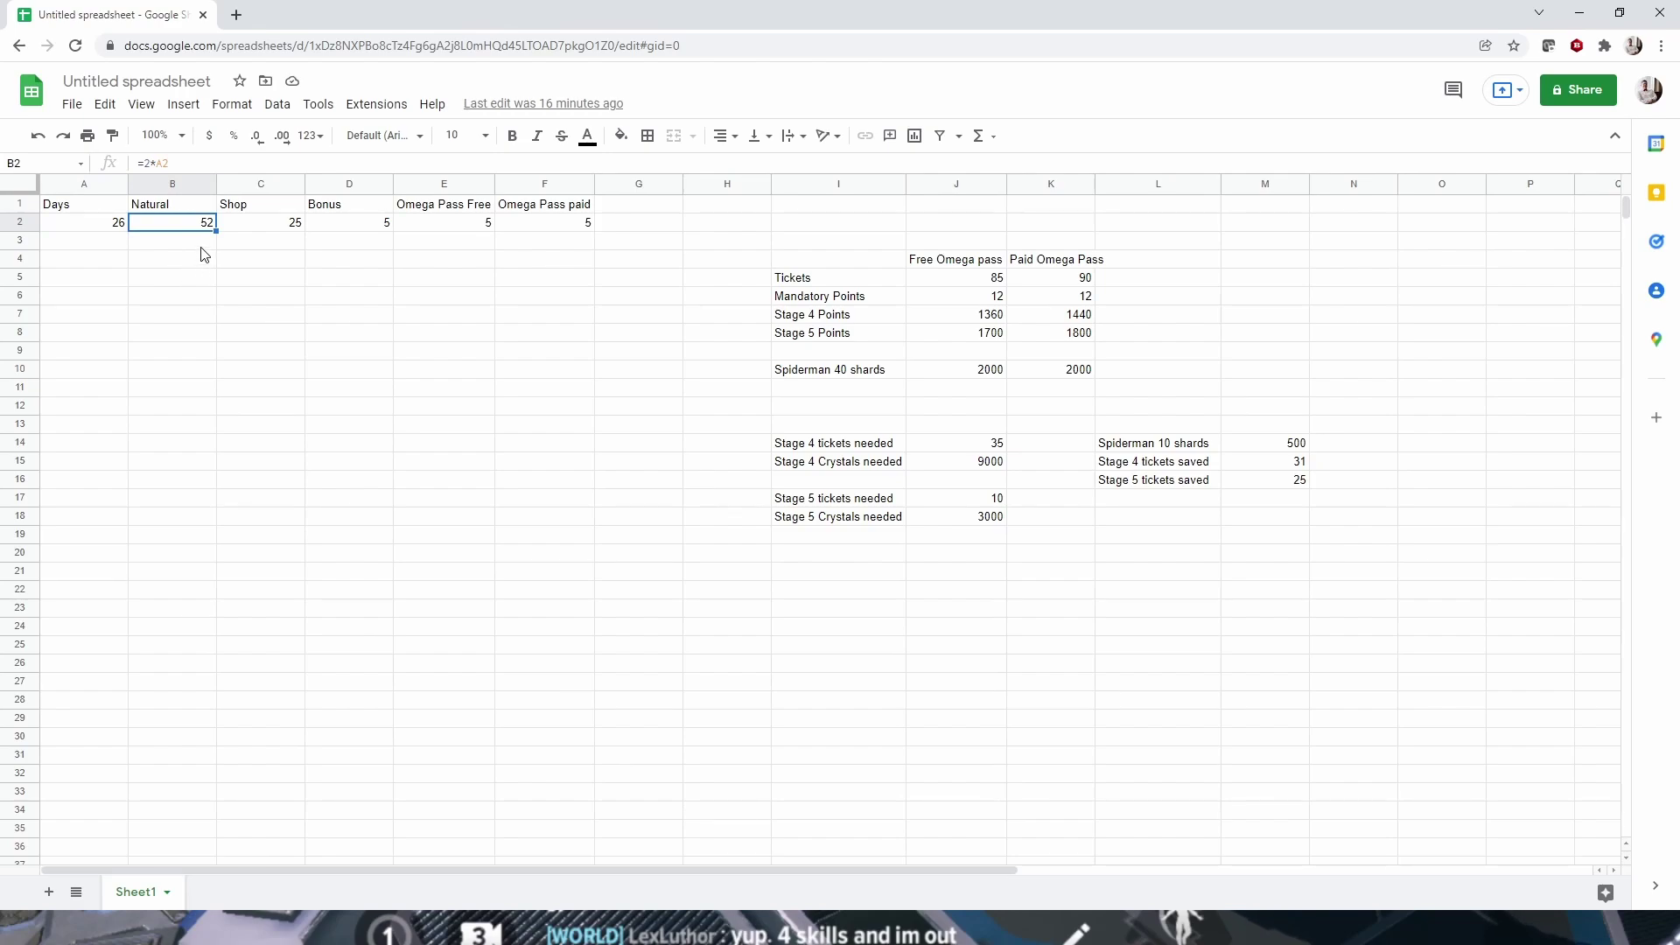
click(317, 242)
click(287, 229)
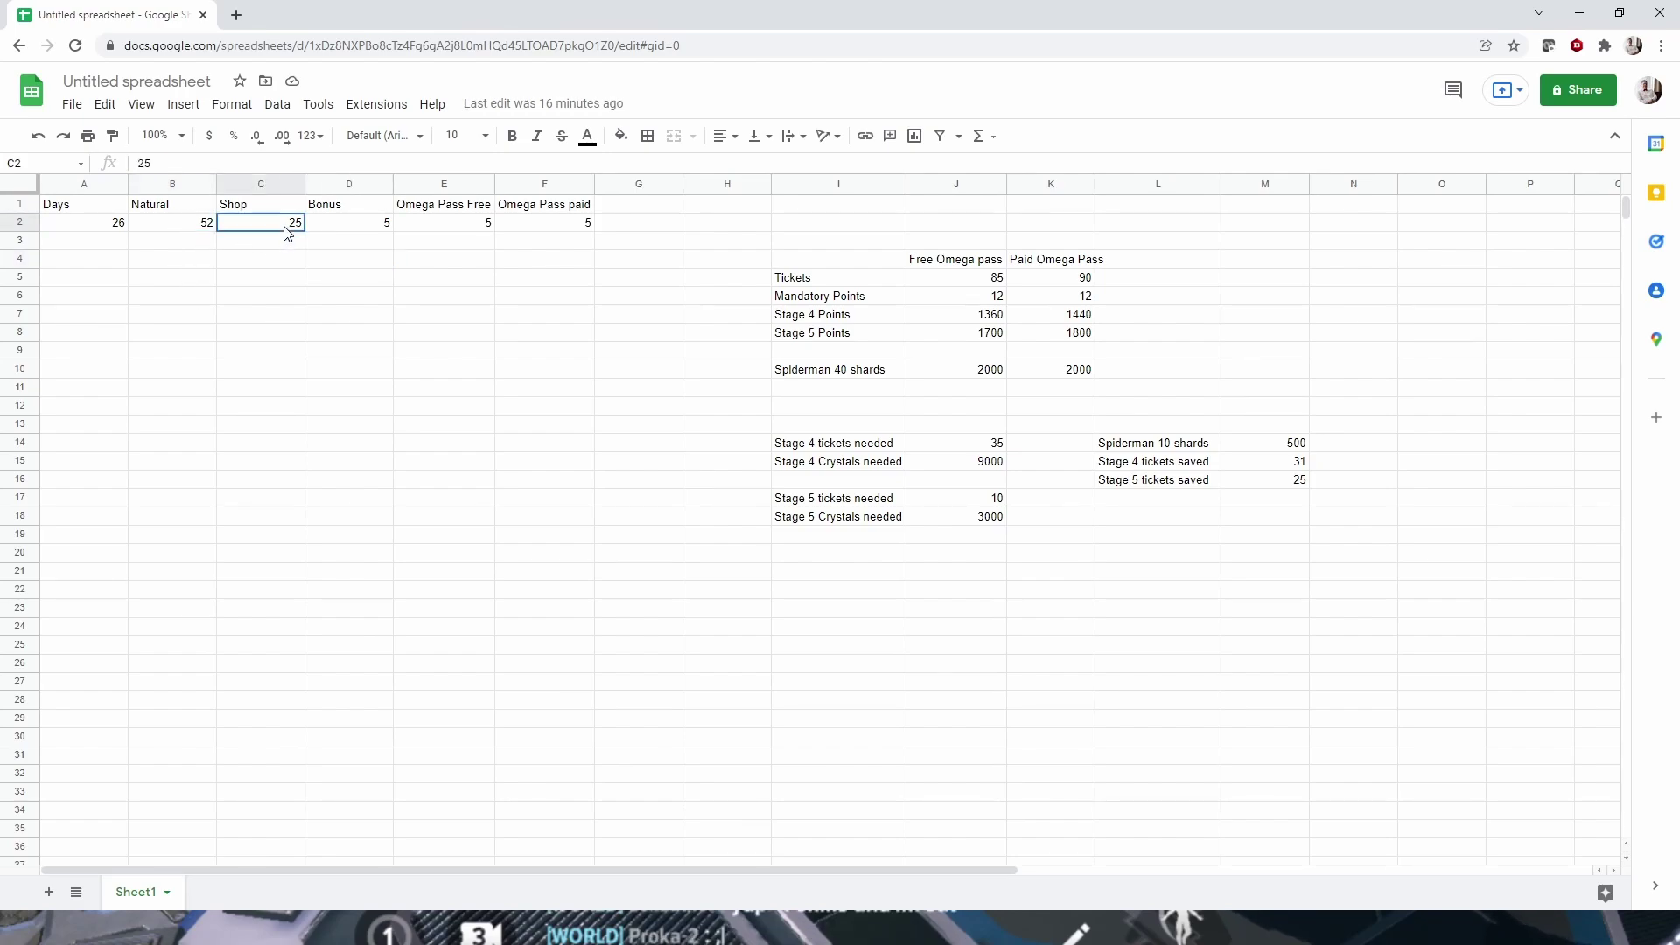
click(376, 223)
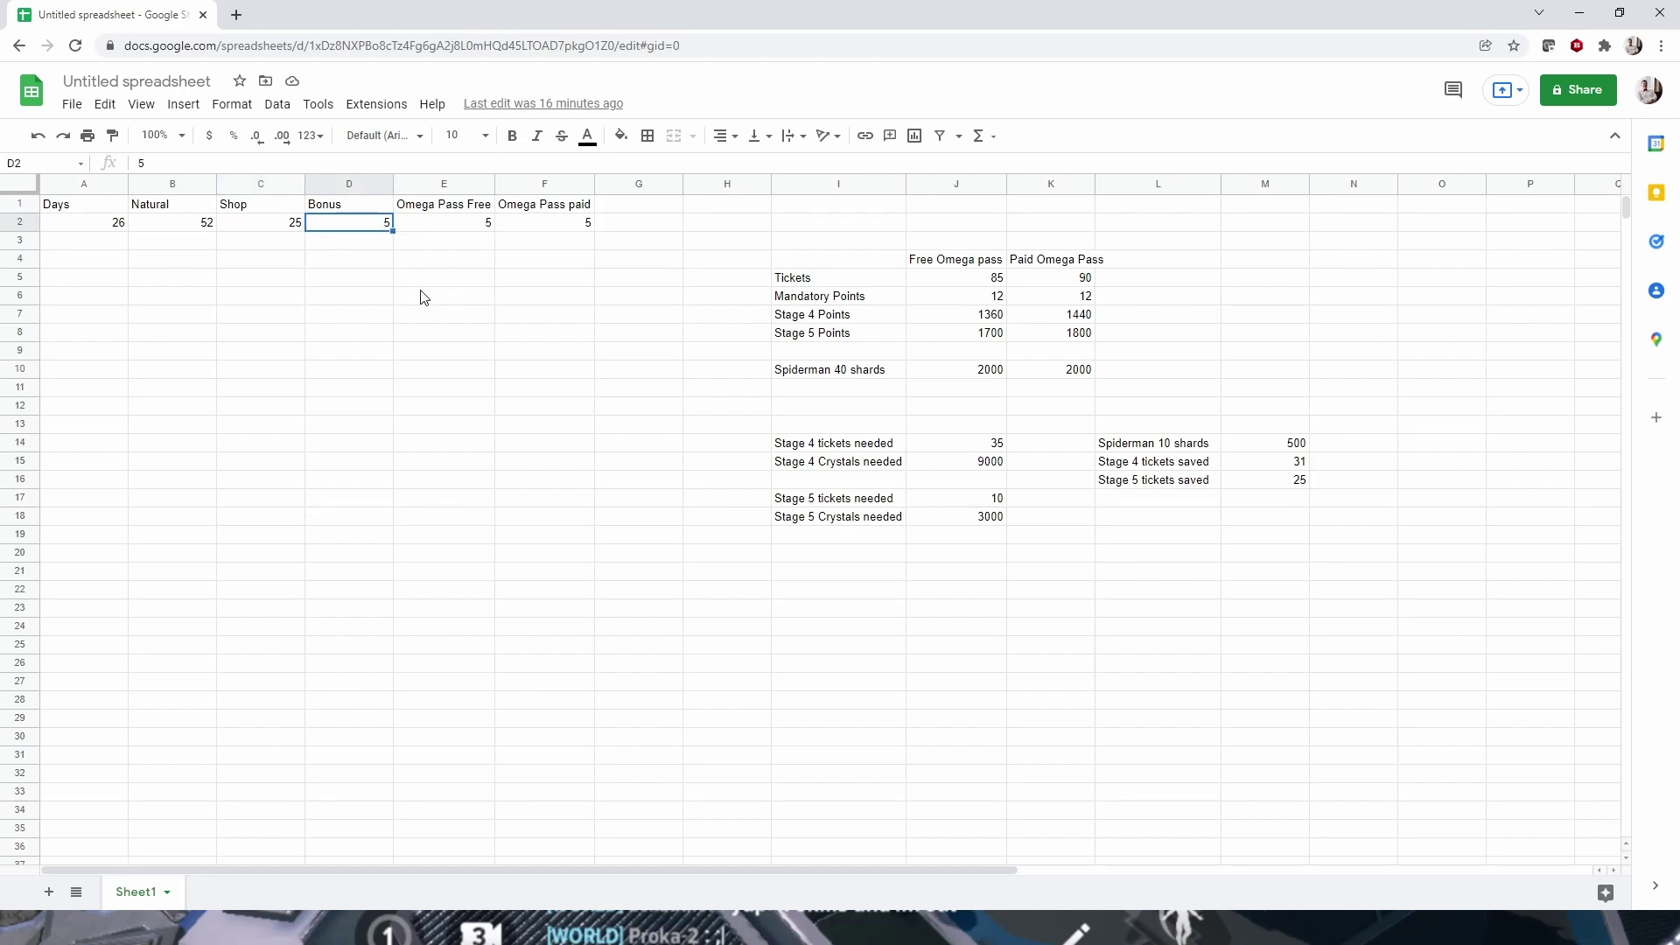
click(461, 207)
click(475, 225)
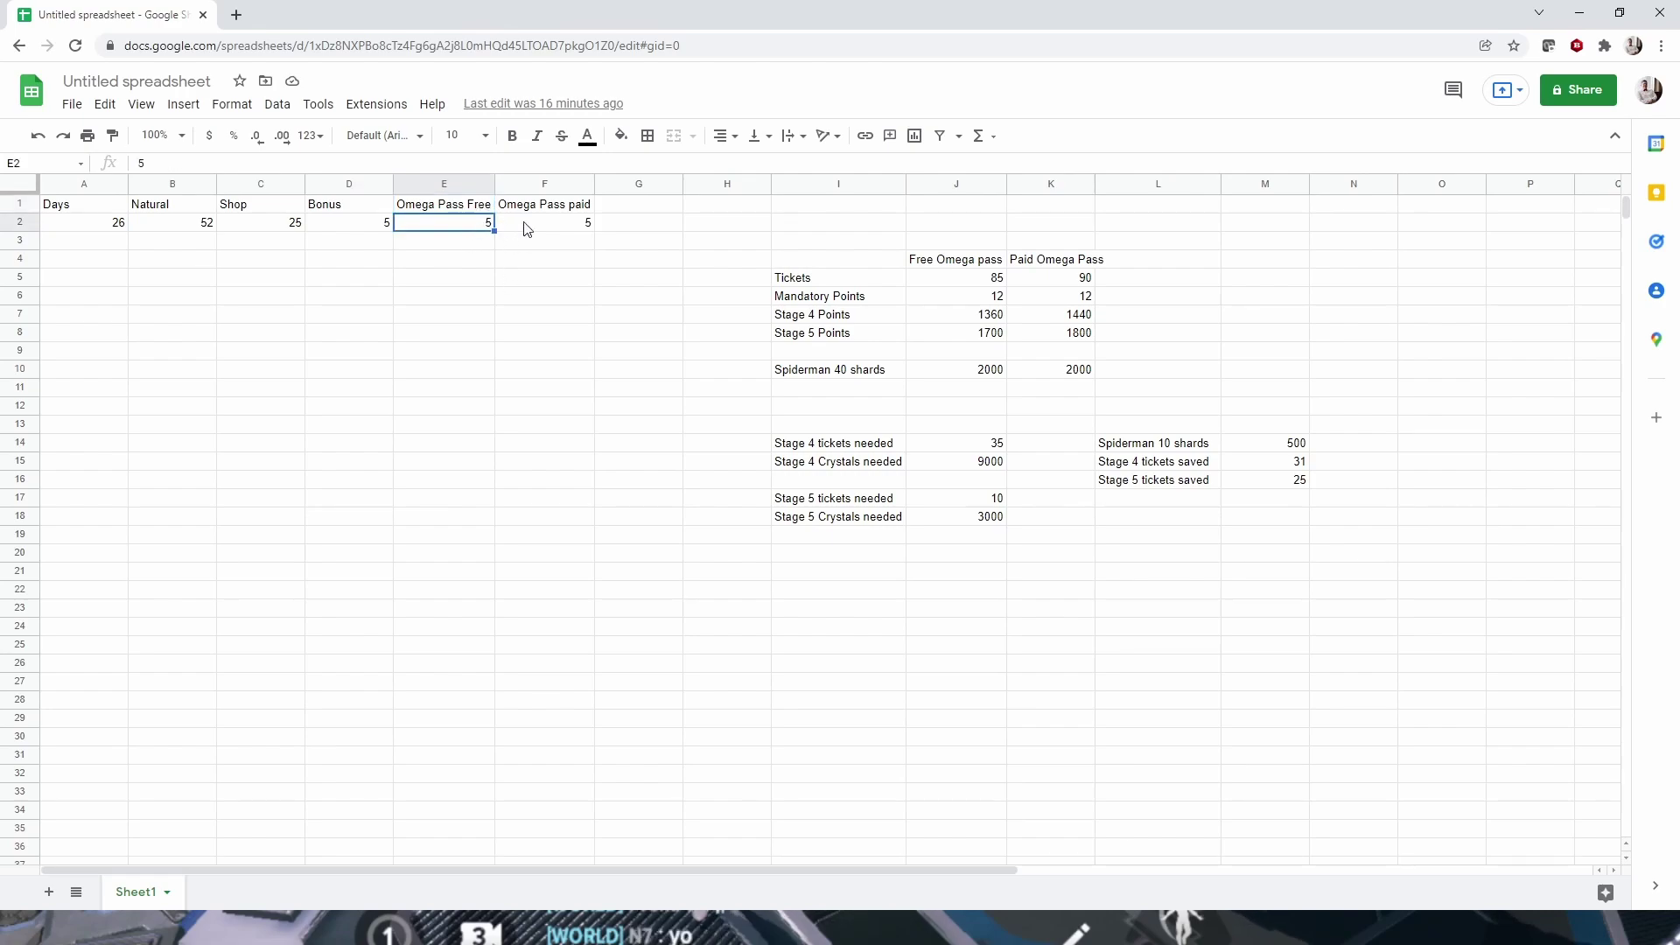
click(553, 230)
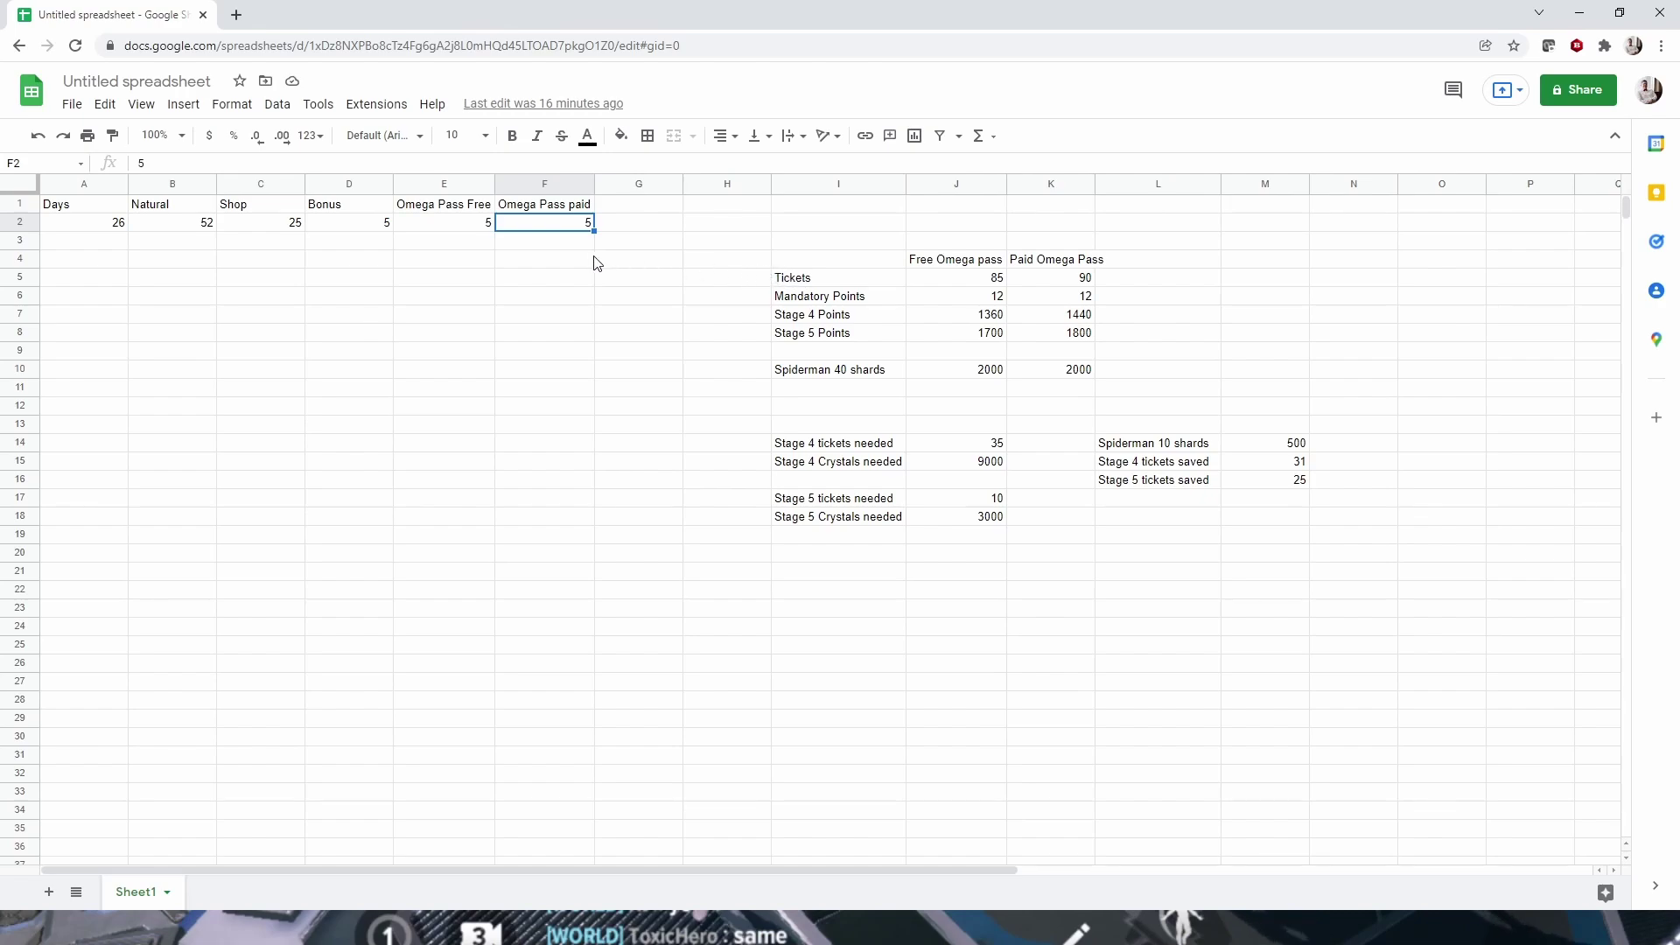
Examine the Tickets formulas for the free and paid Omega Pass and the free pass's Mandatory Points entry
click(779, 224)
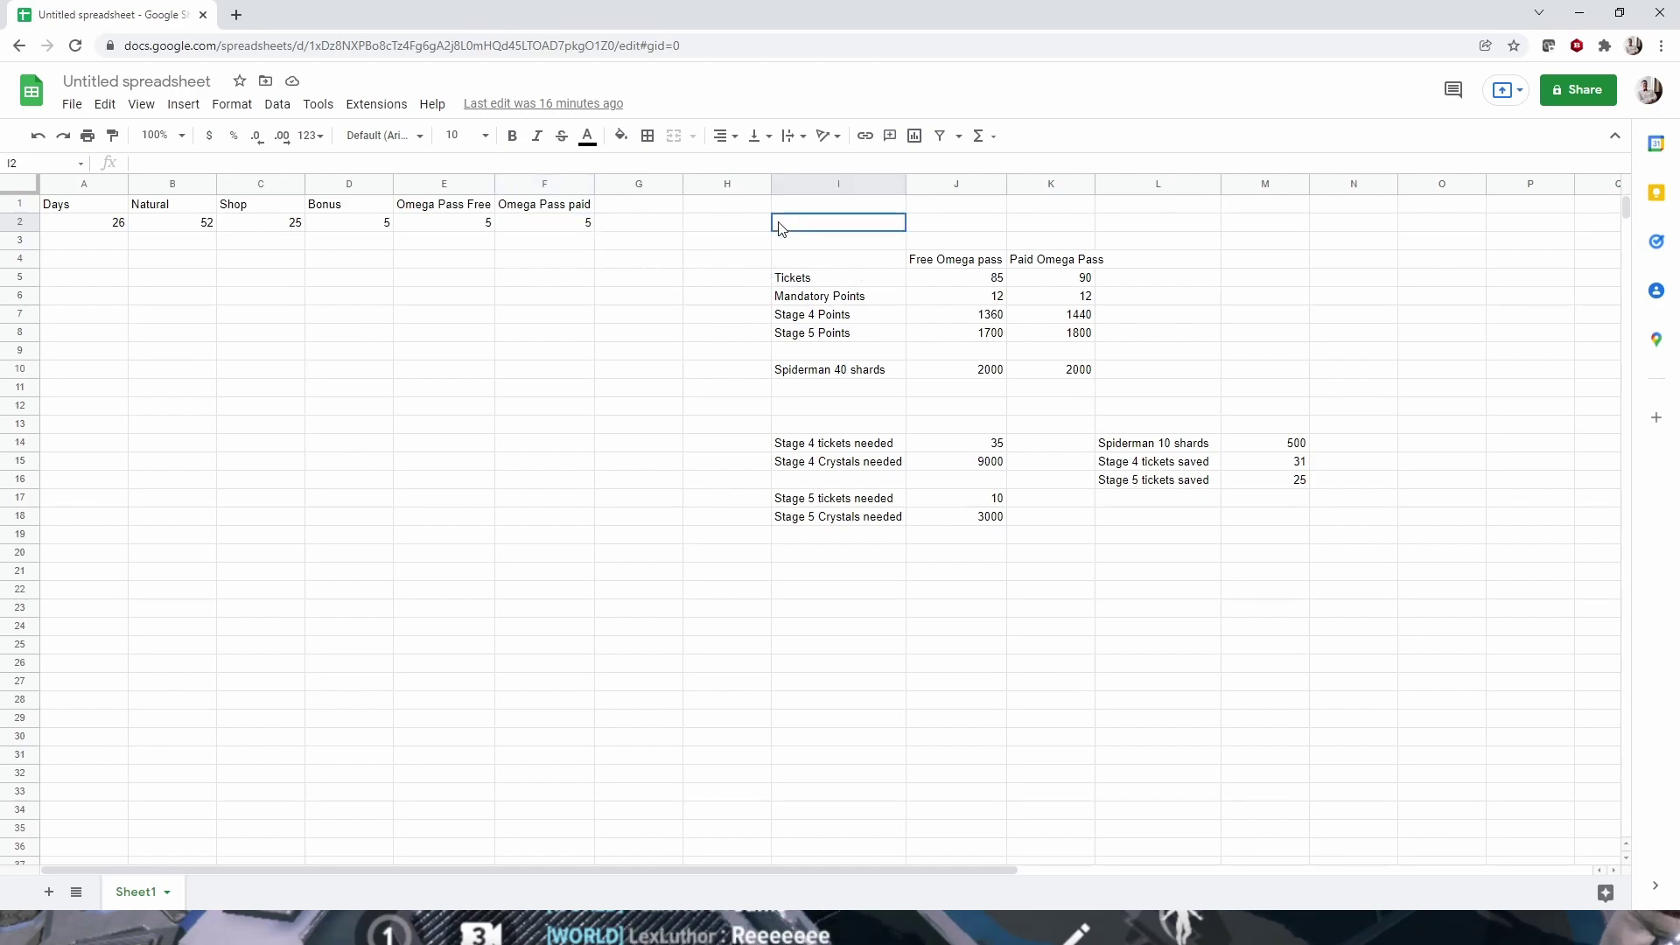
click(995, 280)
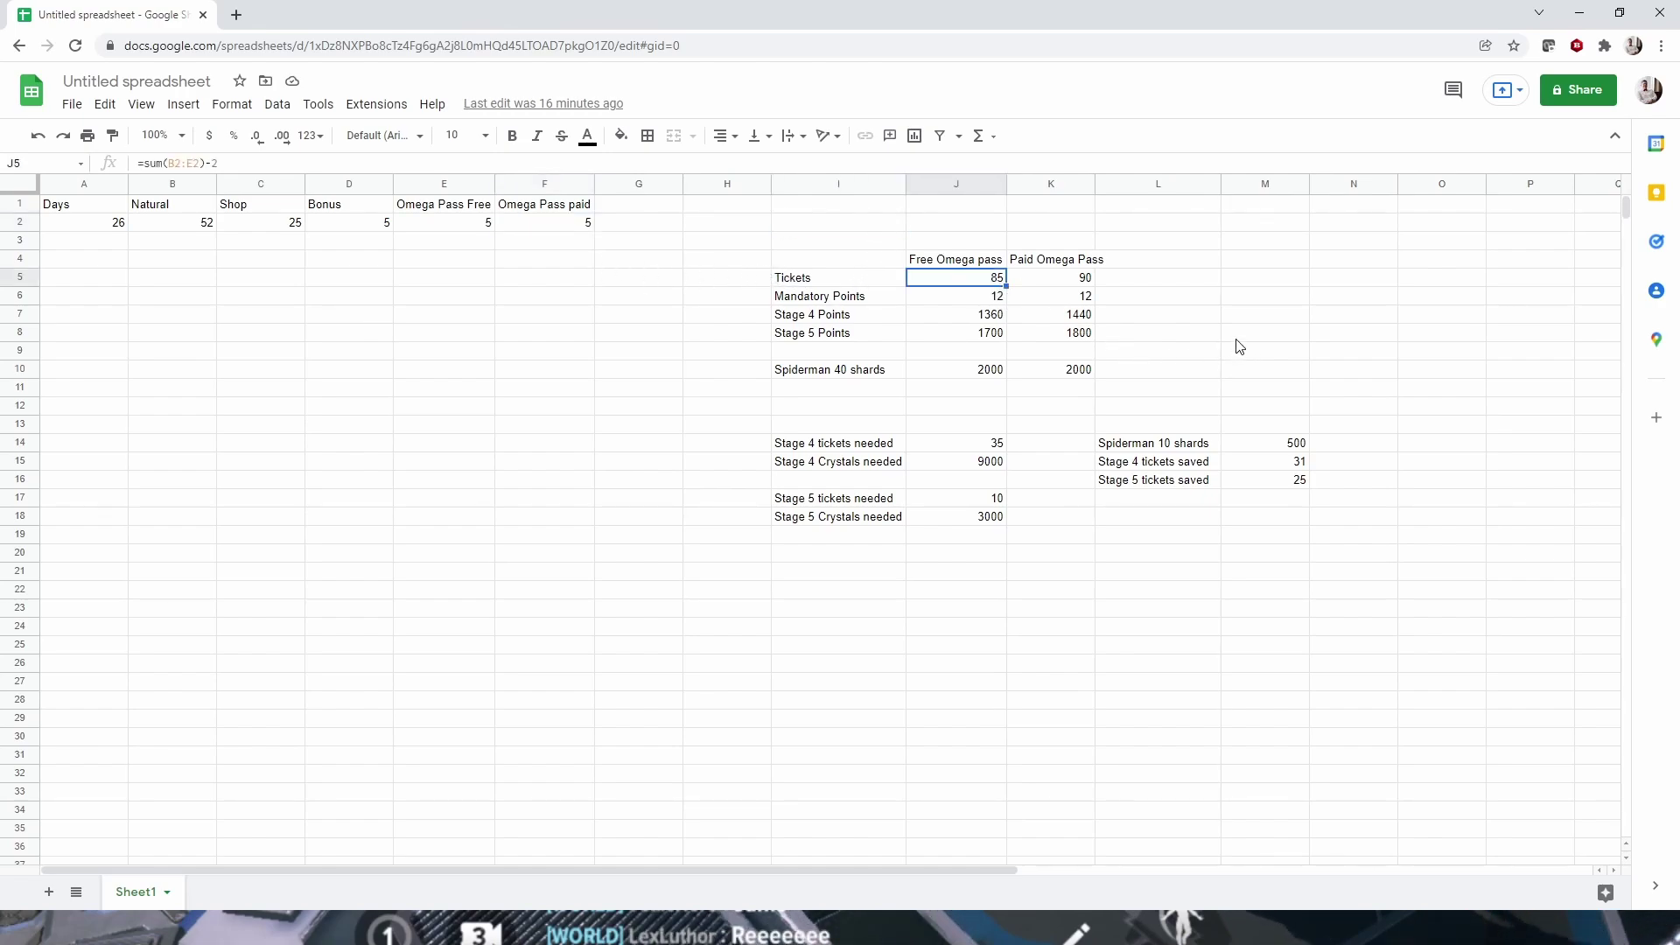
click(1085, 261)
click(1068, 280)
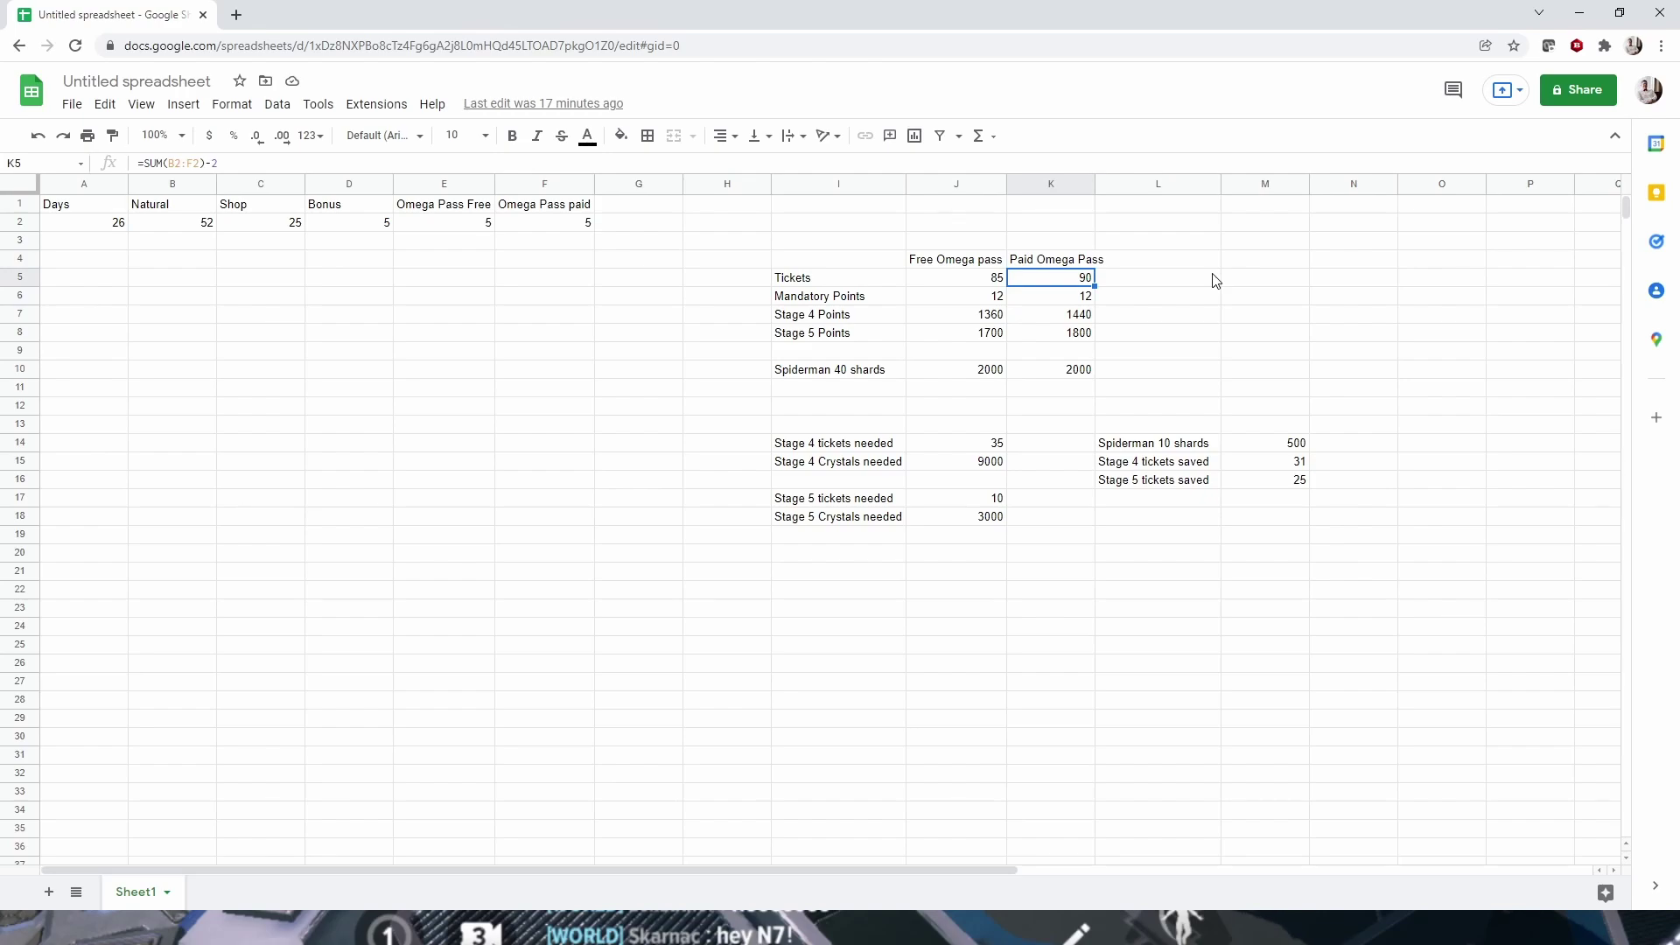
click(975, 297)
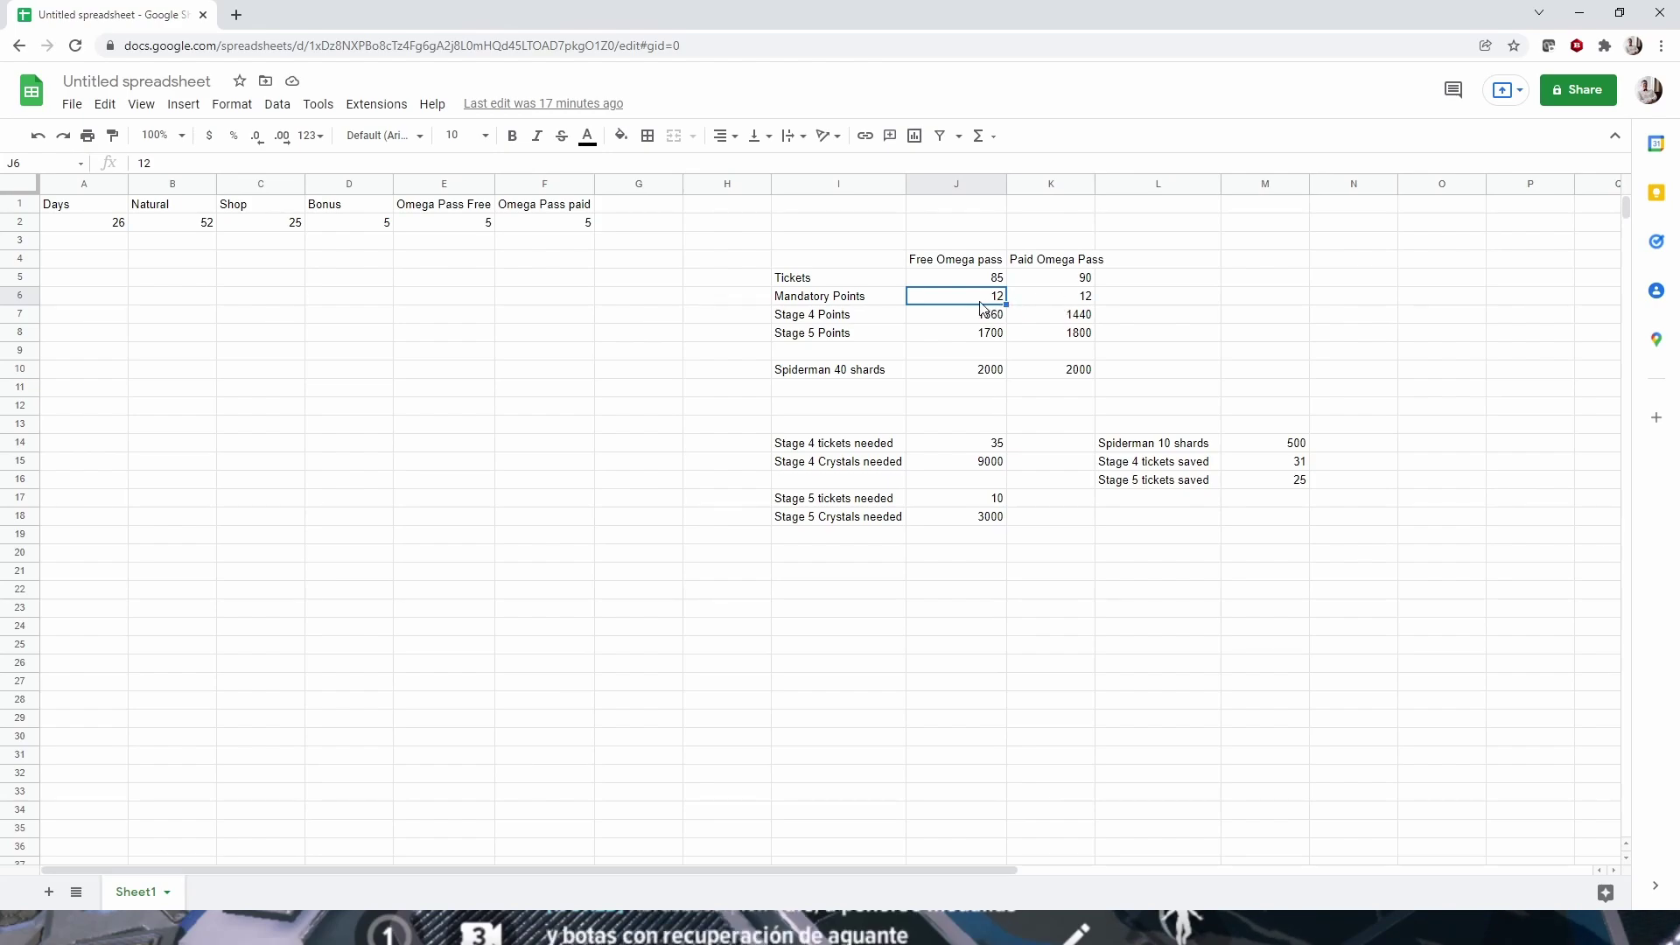
click(998, 265)
click(989, 280)
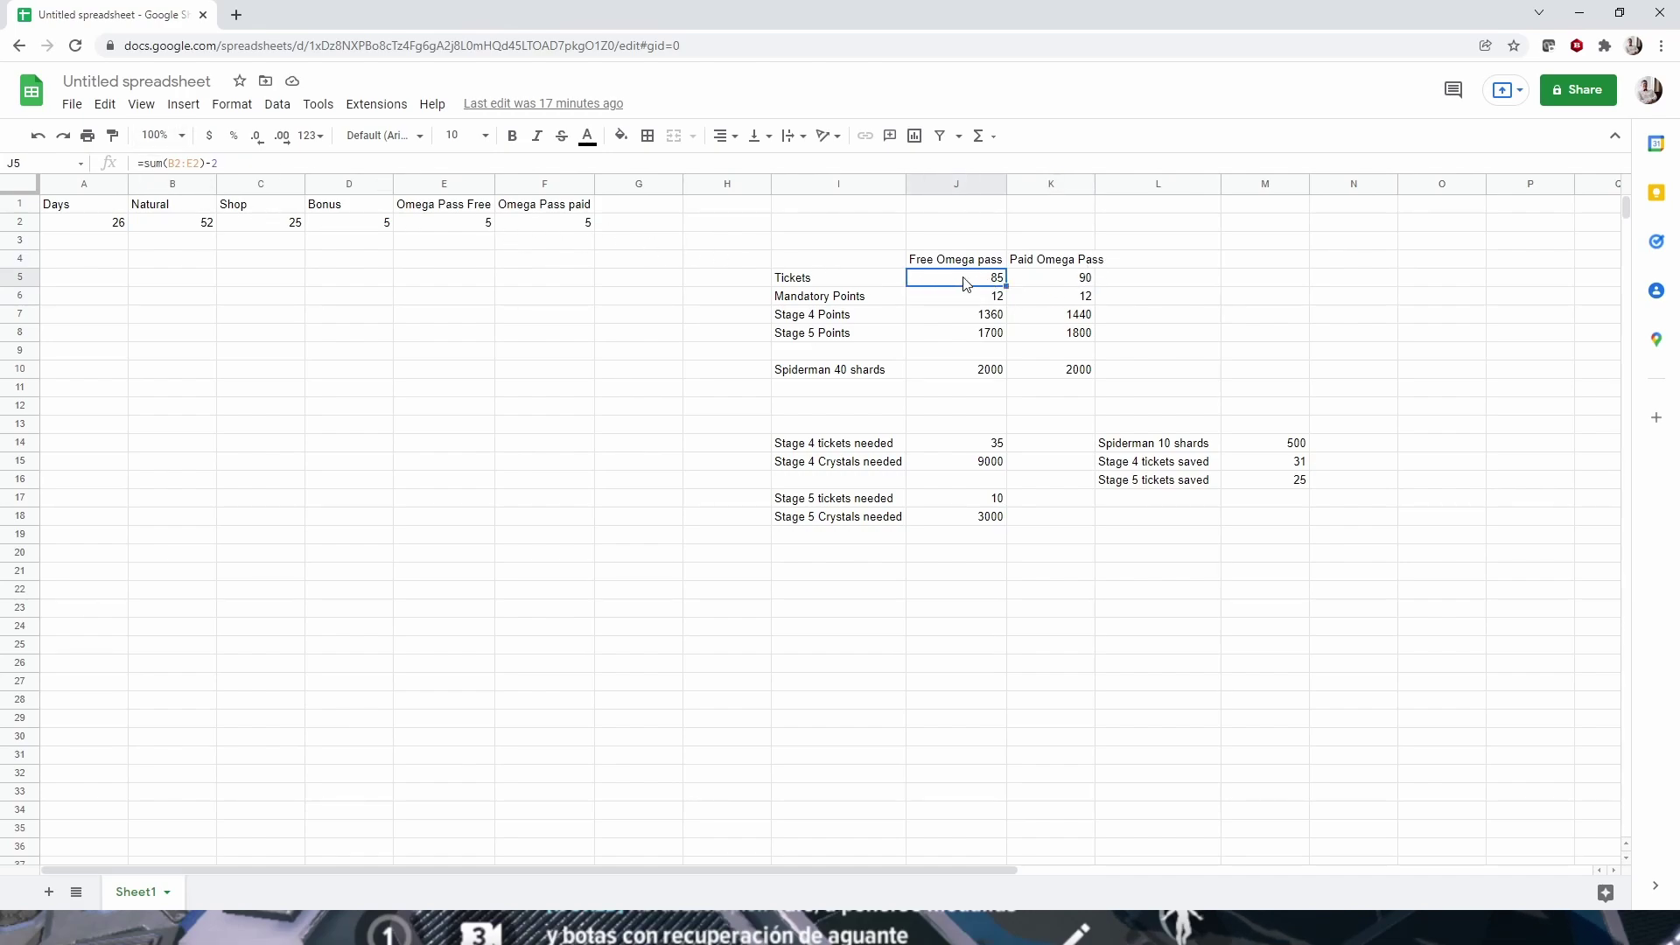
click(996, 298)
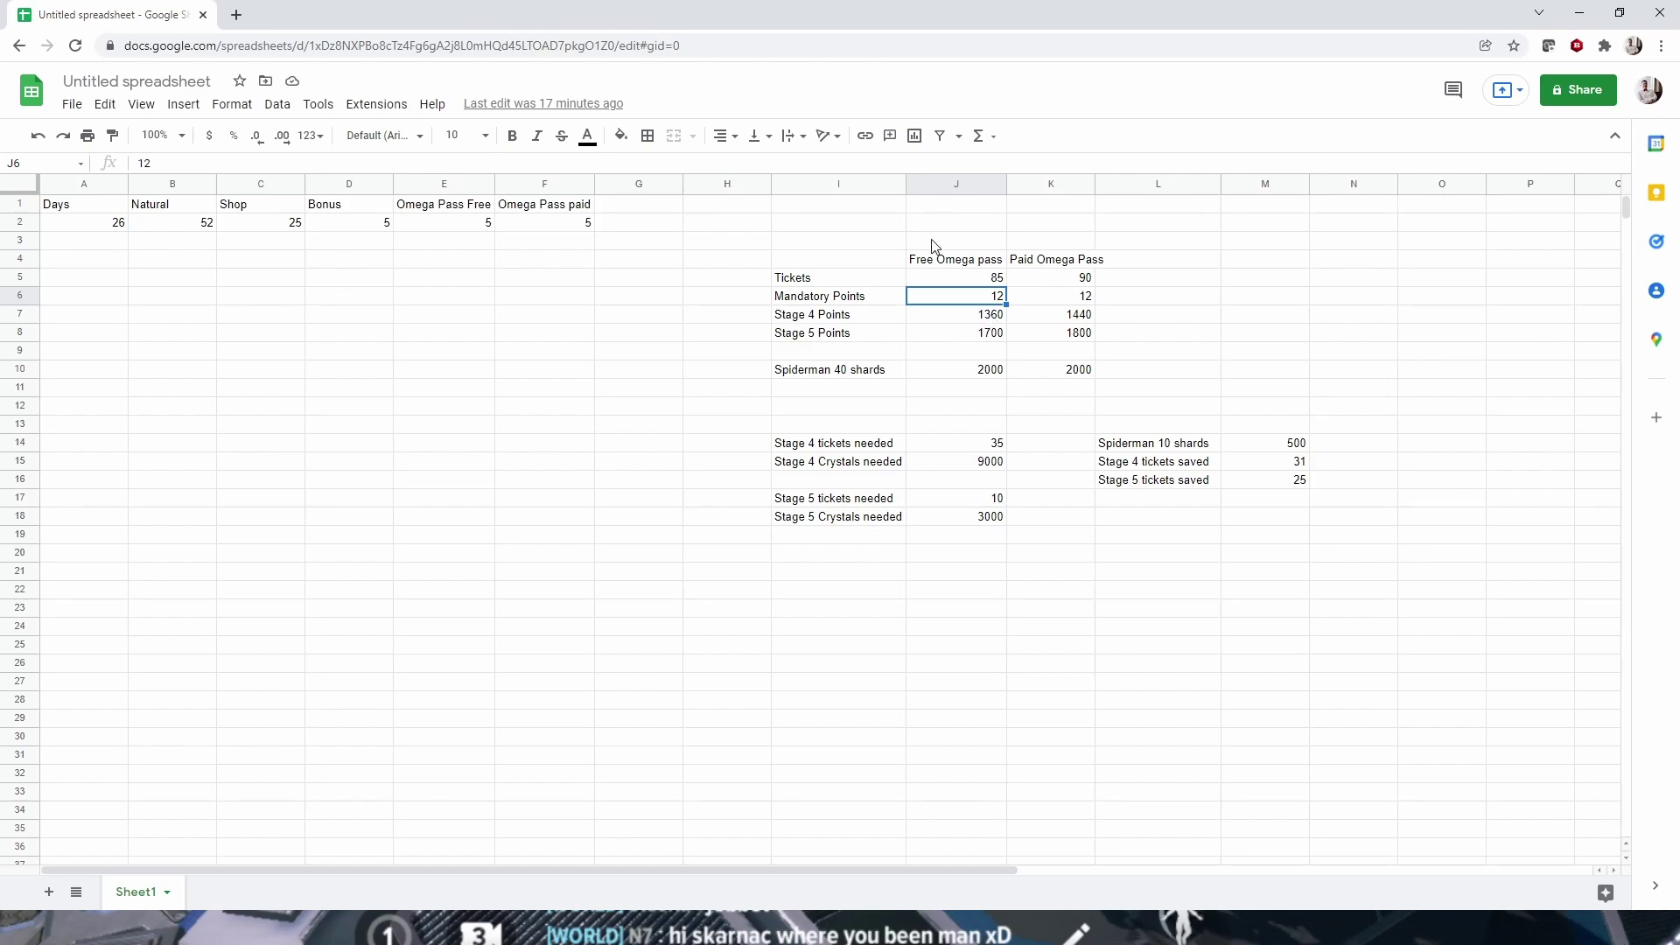
click(972, 276)
click(1069, 278)
click(965, 280)
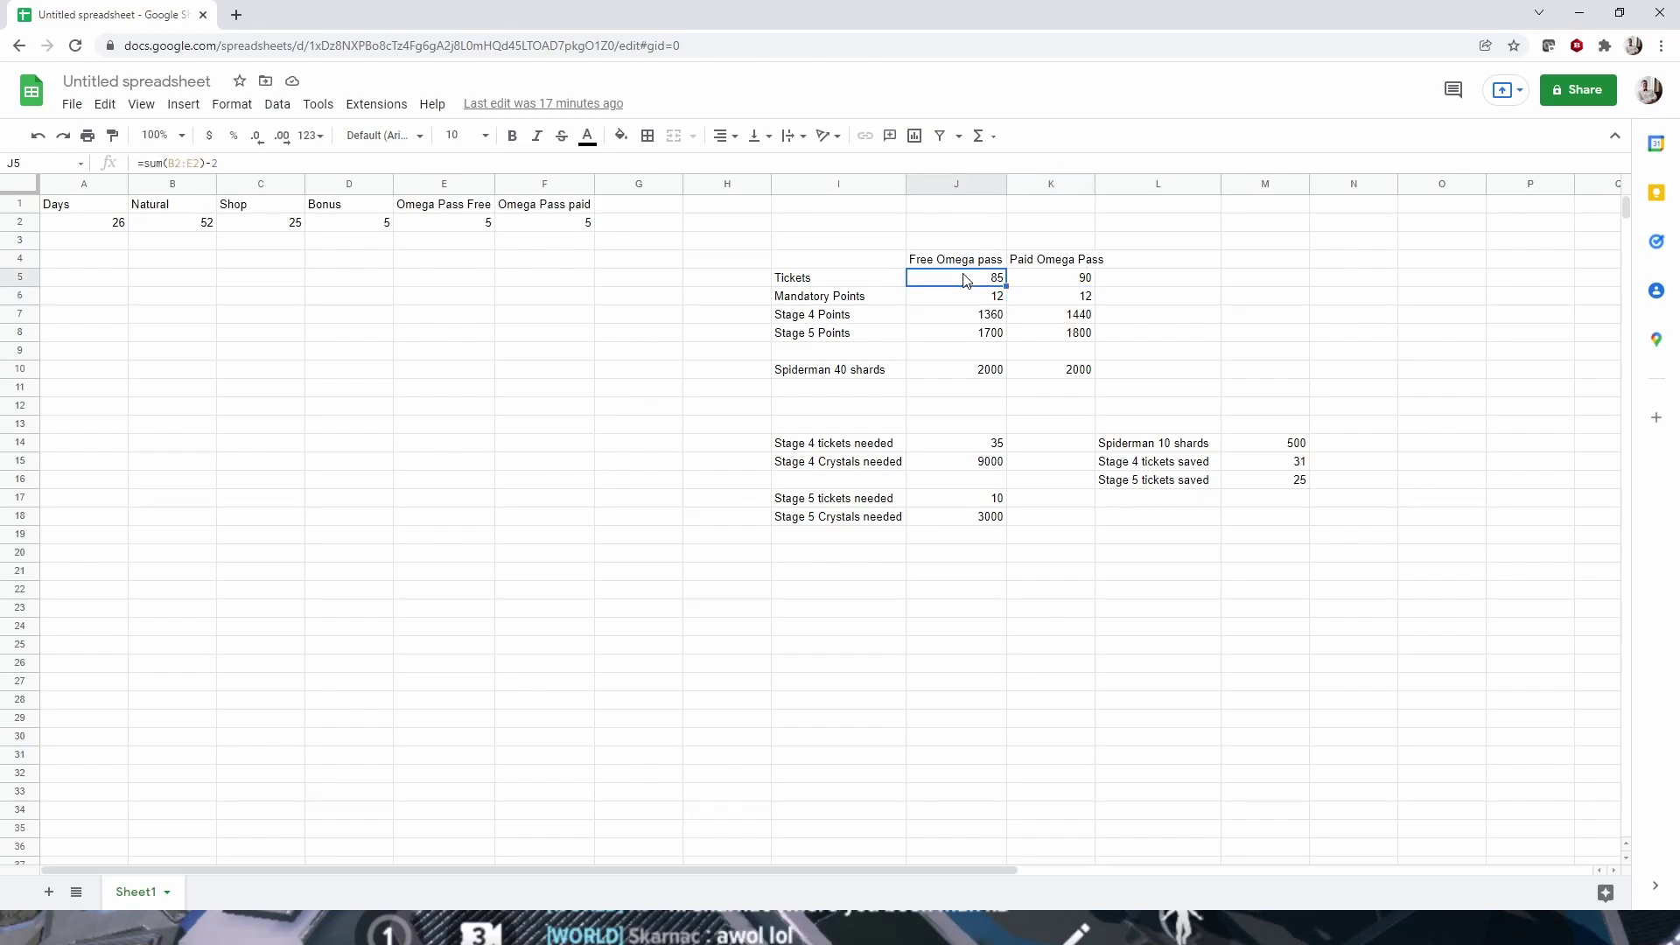
click(1085, 278)
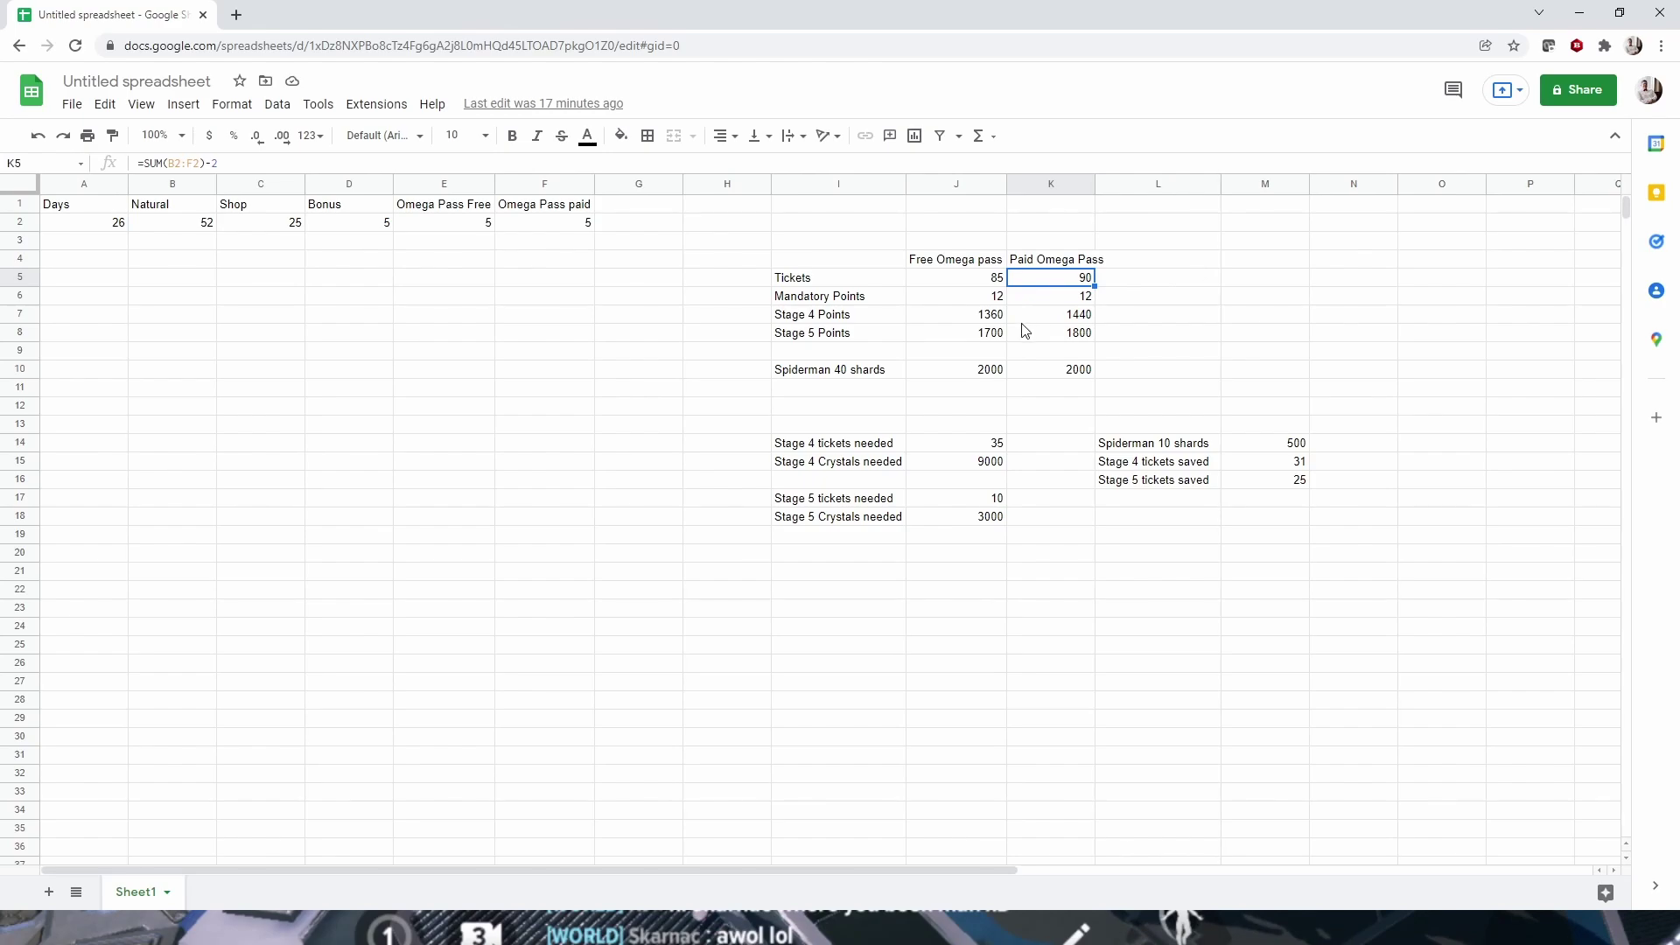
Check the Stage 4 and Stage 5 Points formulas for both passes against the Spiderman 40 shards cost
click(962, 319)
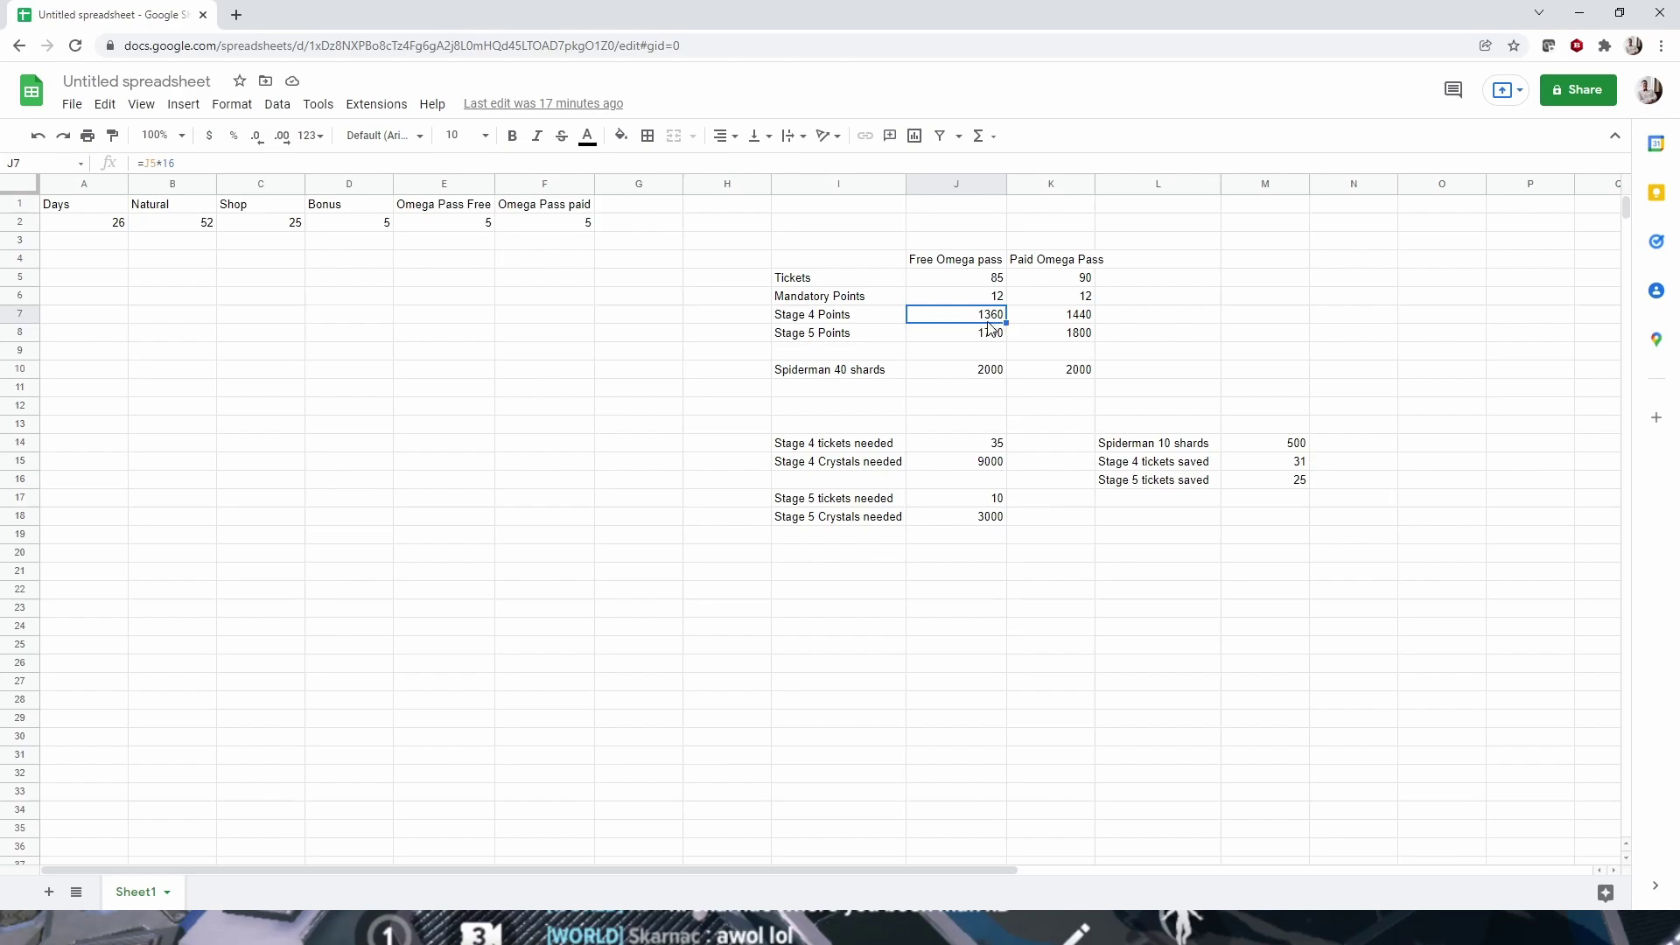
click(1067, 320)
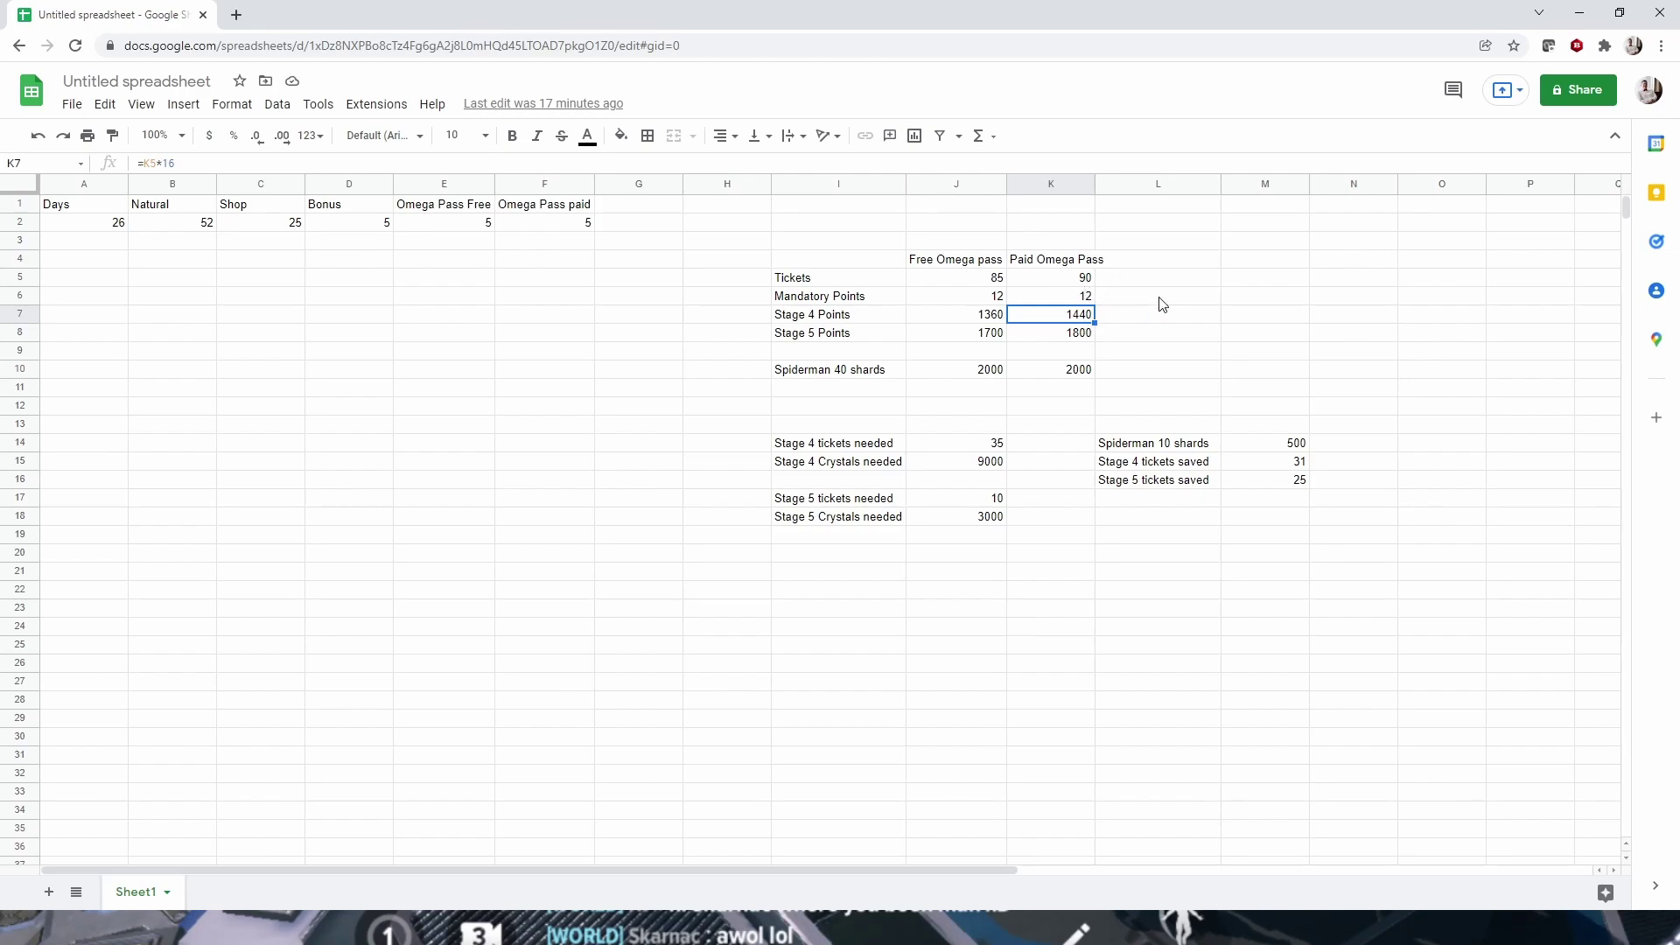
key(Down)
key(Left)
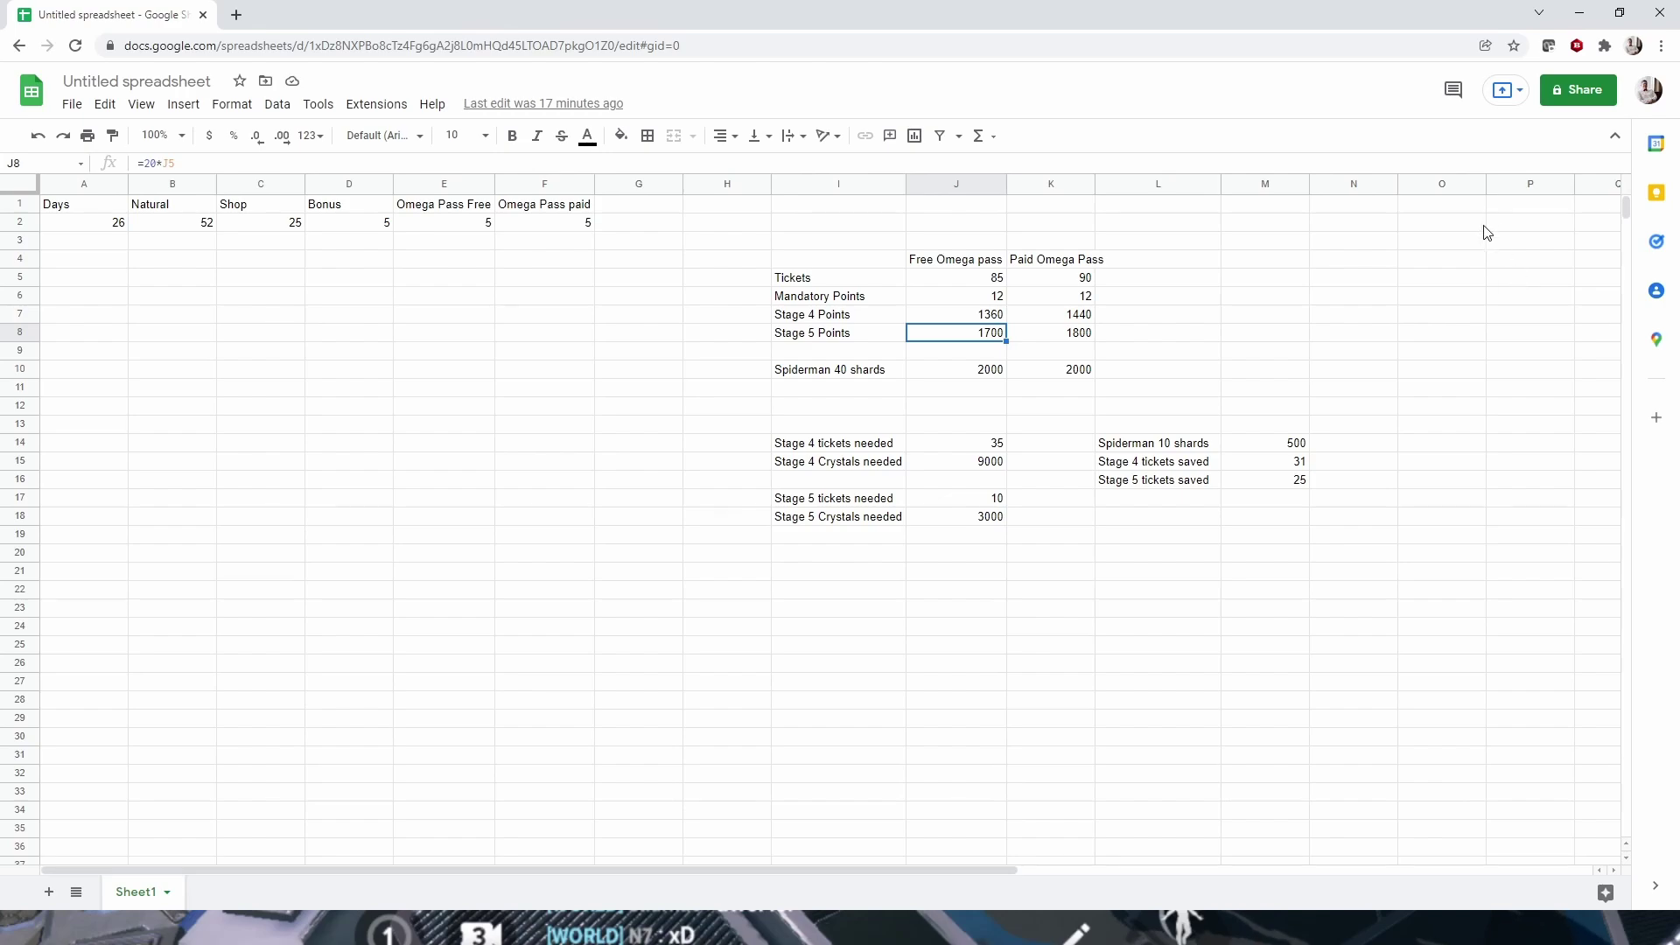
click(1082, 337)
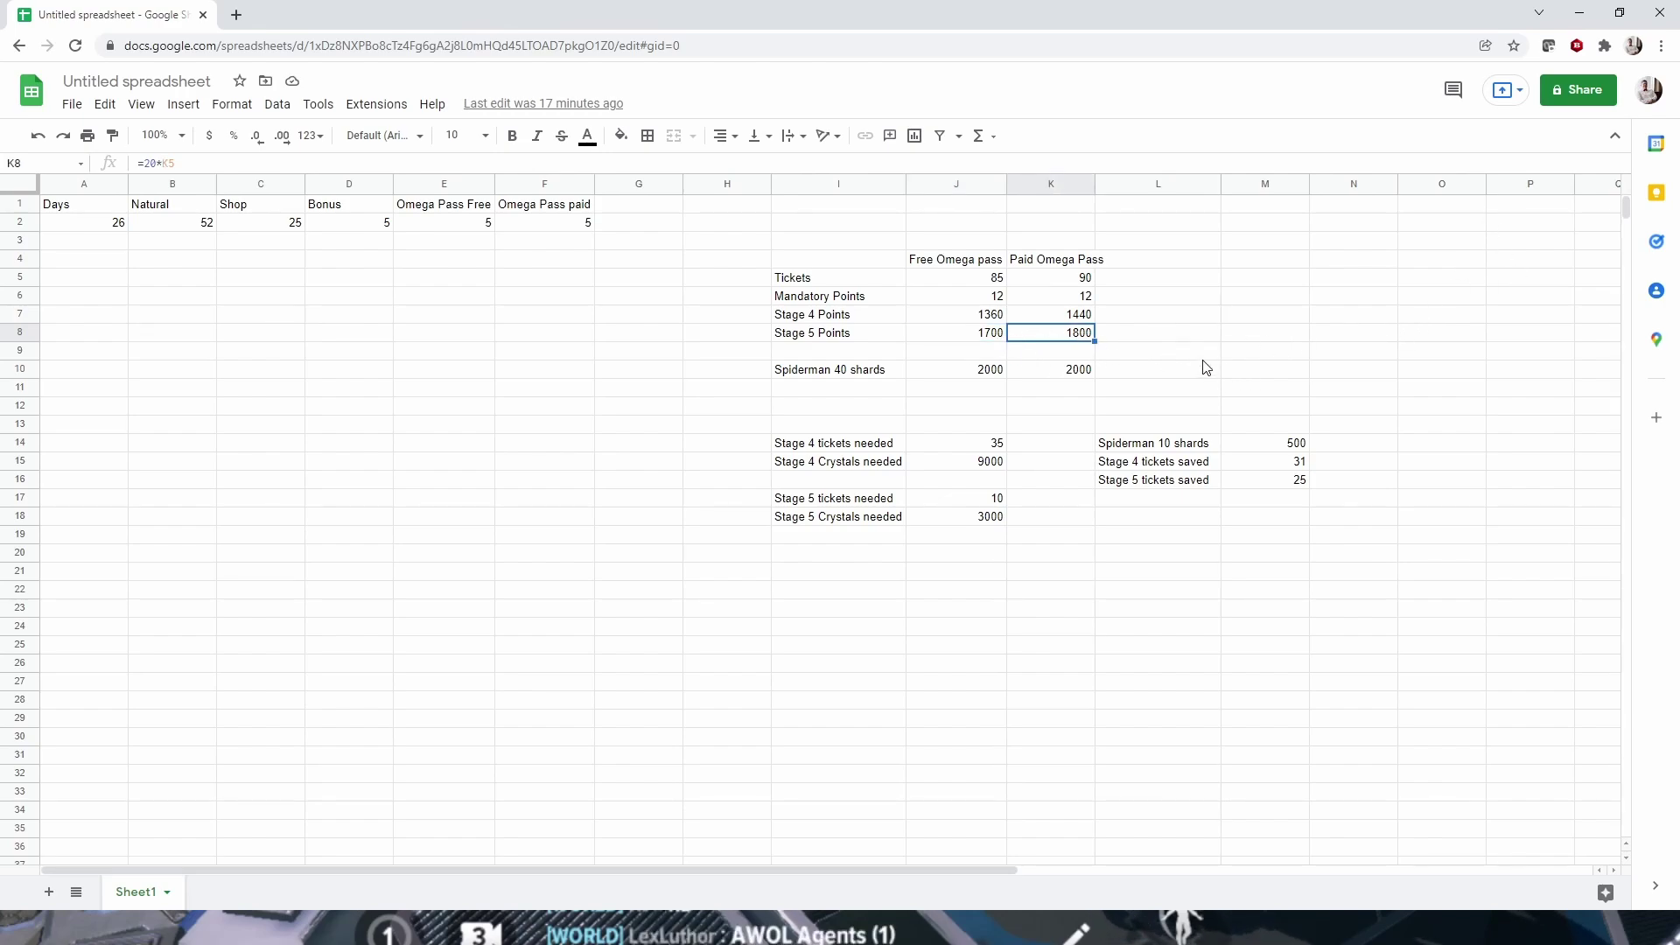
click(968, 373)
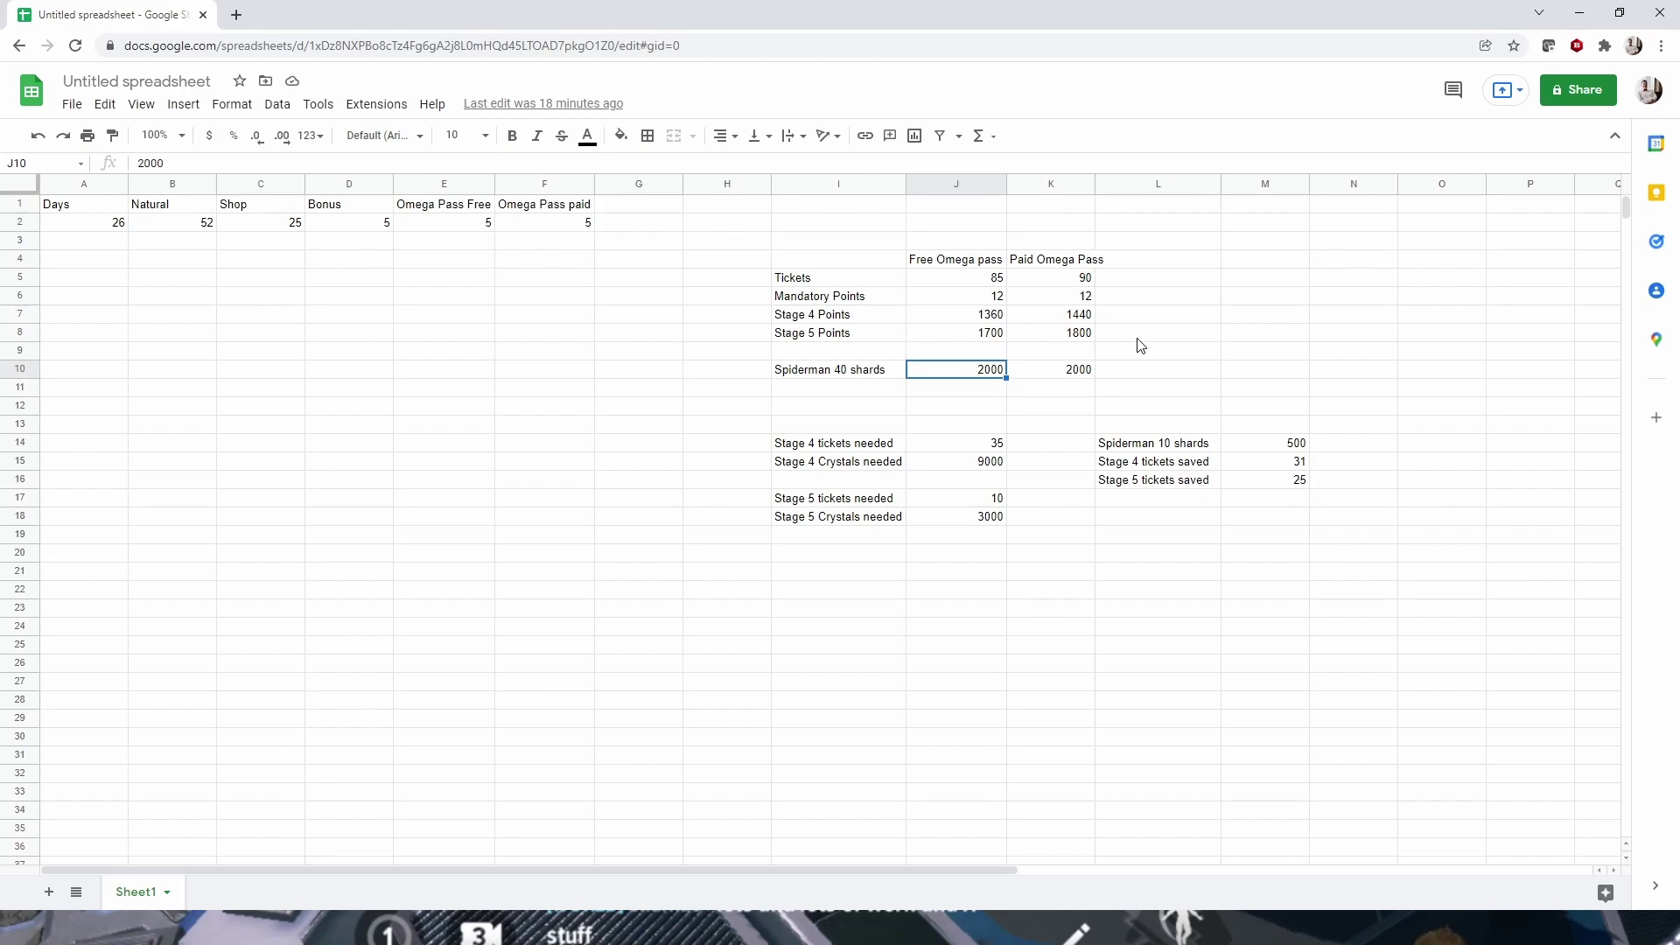
click(1058, 407)
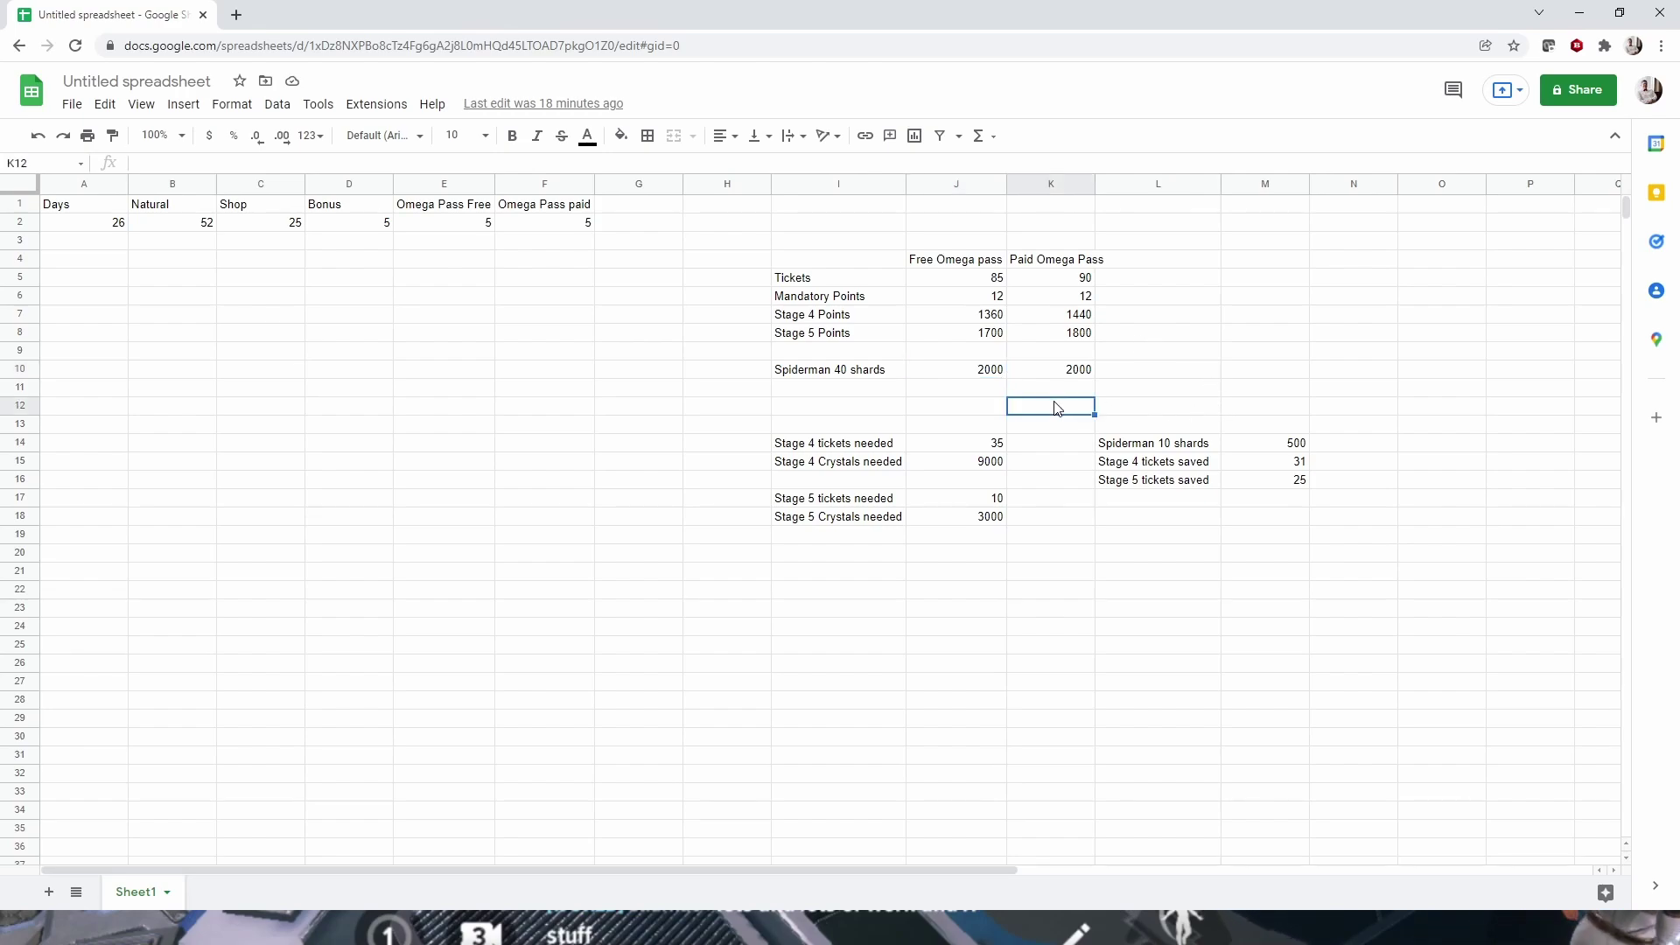
Review the tickets and crystals needed for Stage 4 and Stage 5, including the crystal cost formulas
click(823, 452)
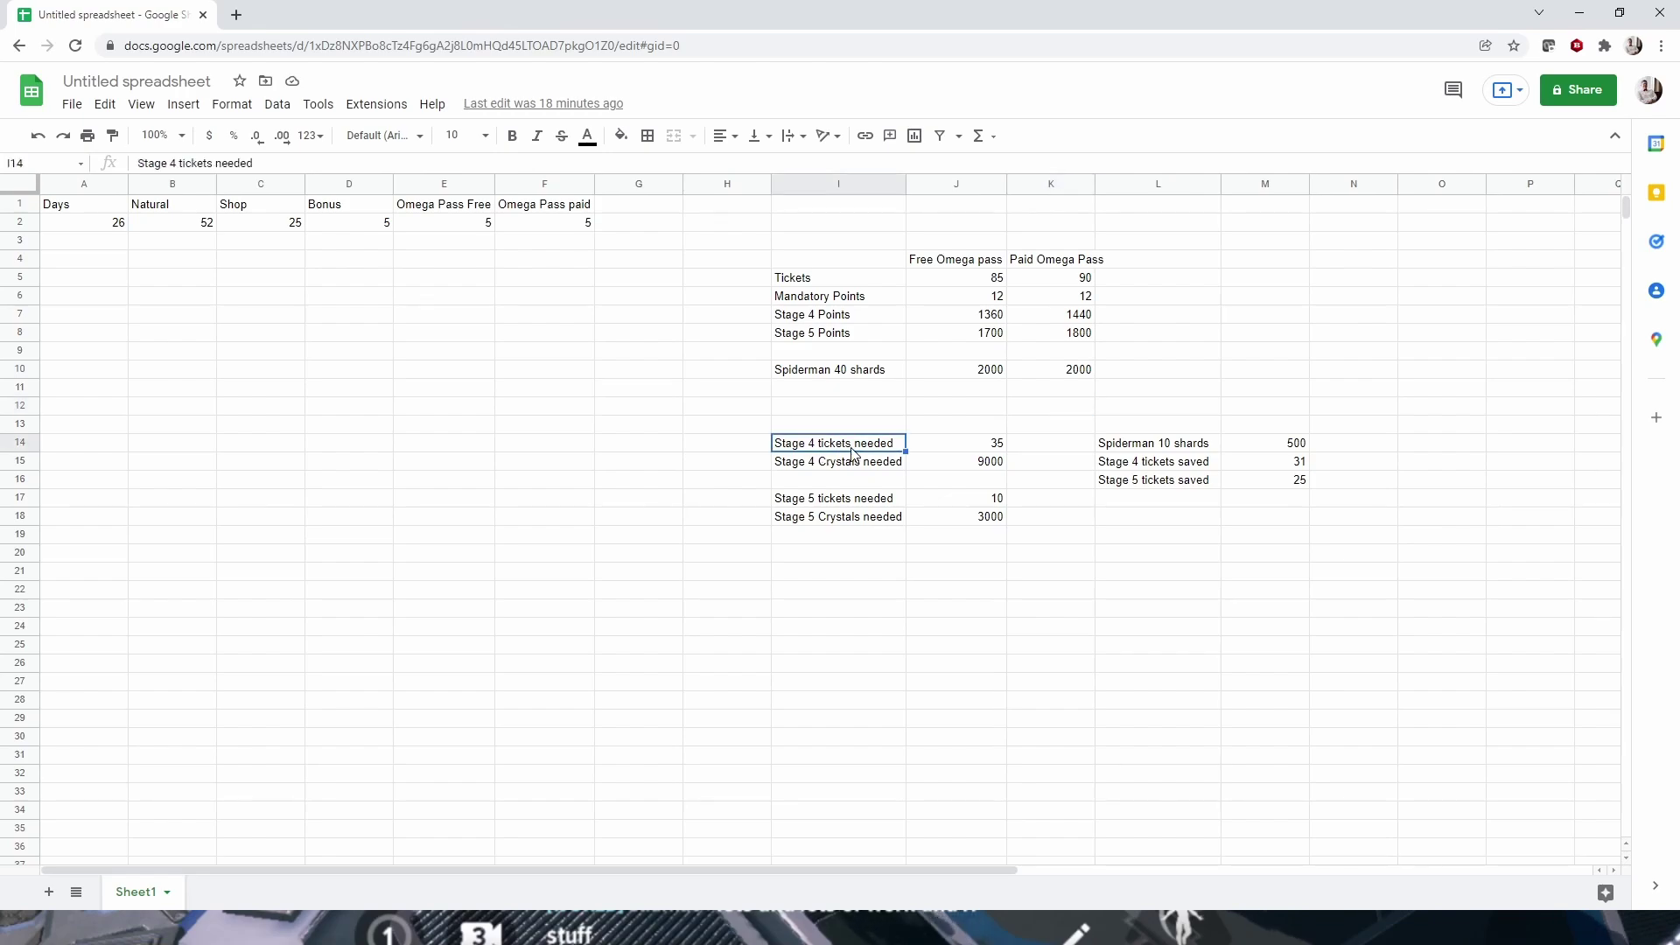
click(1260, 352)
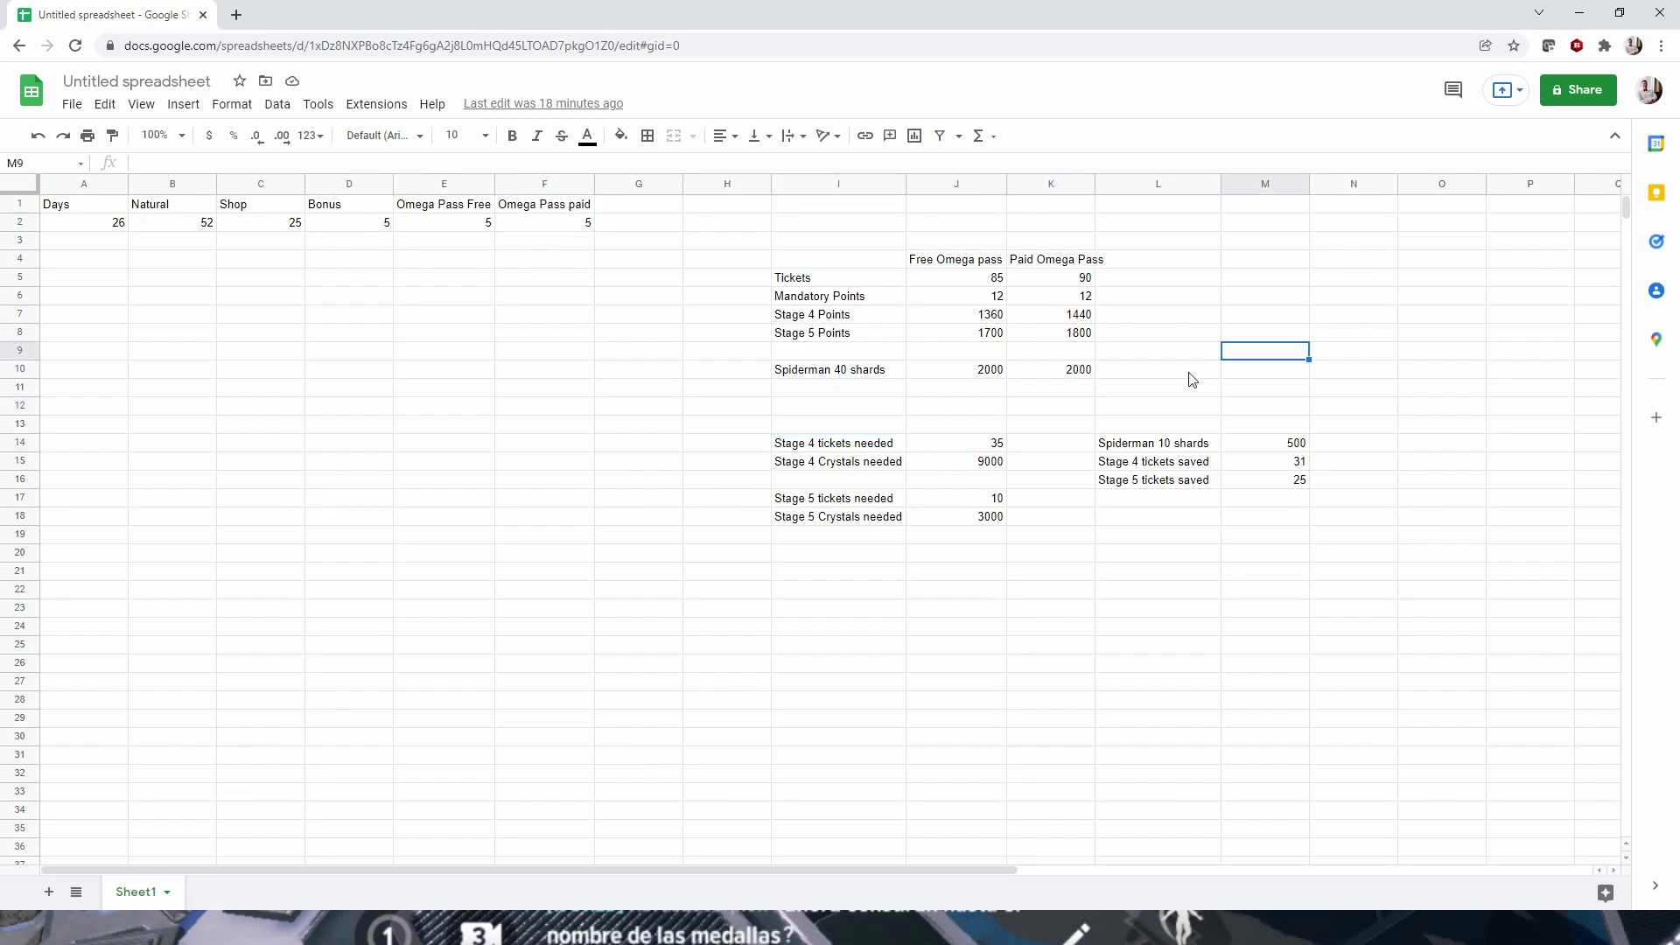
click(998, 447)
click(992, 467)
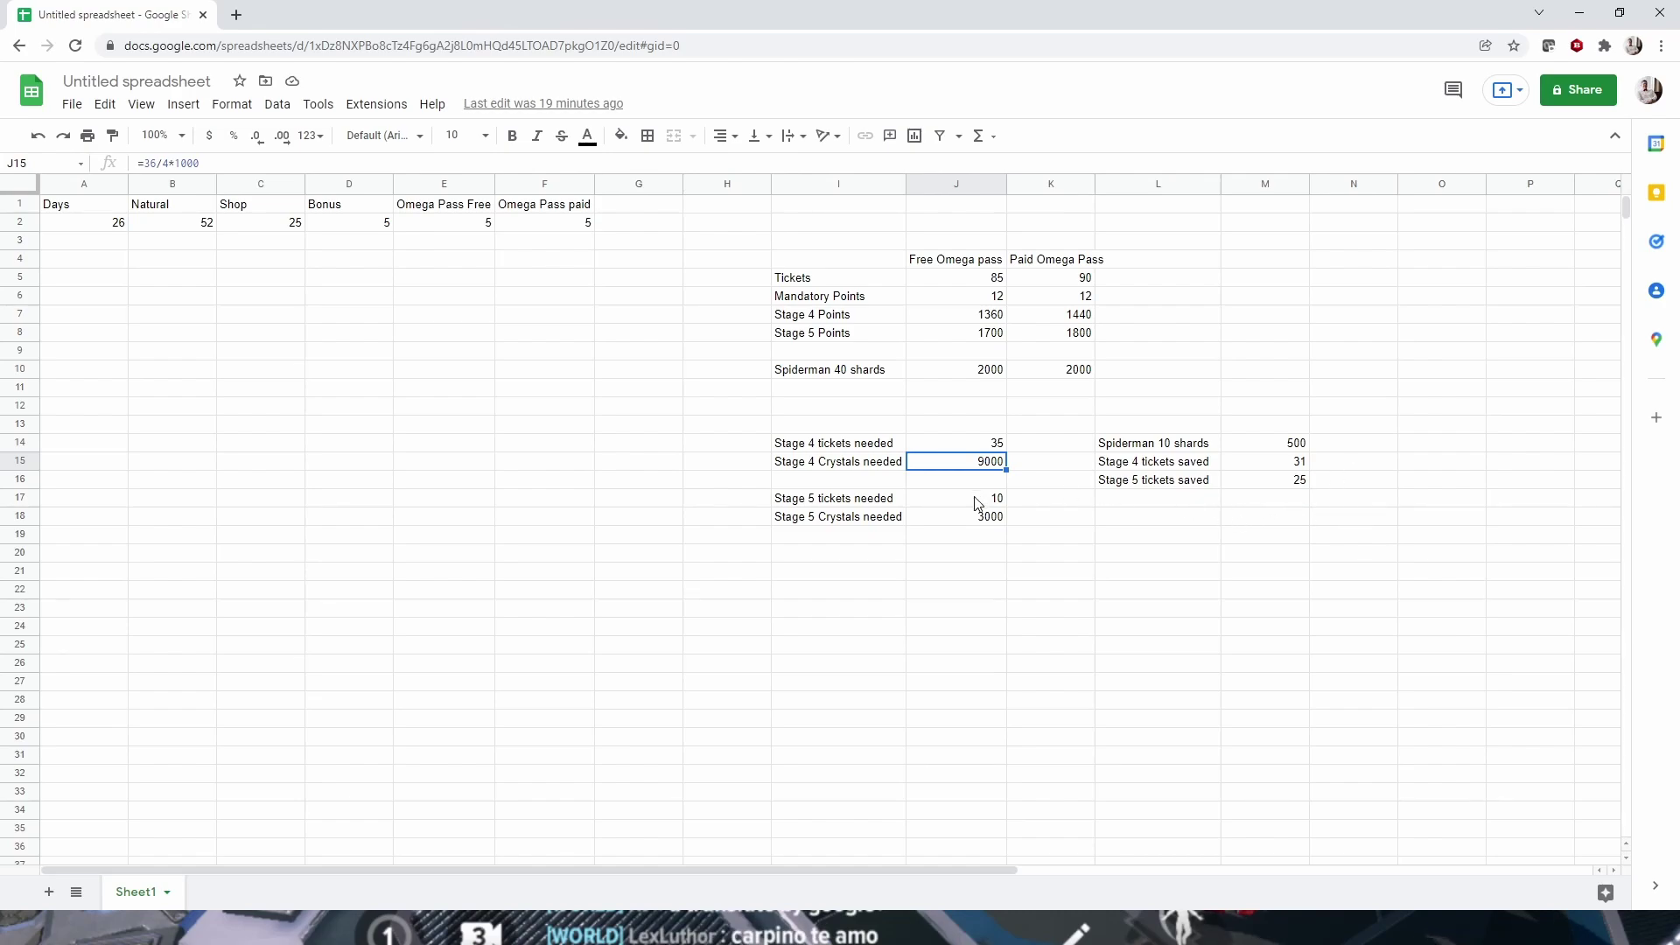
key(Down)
key(Down)
key(Left)
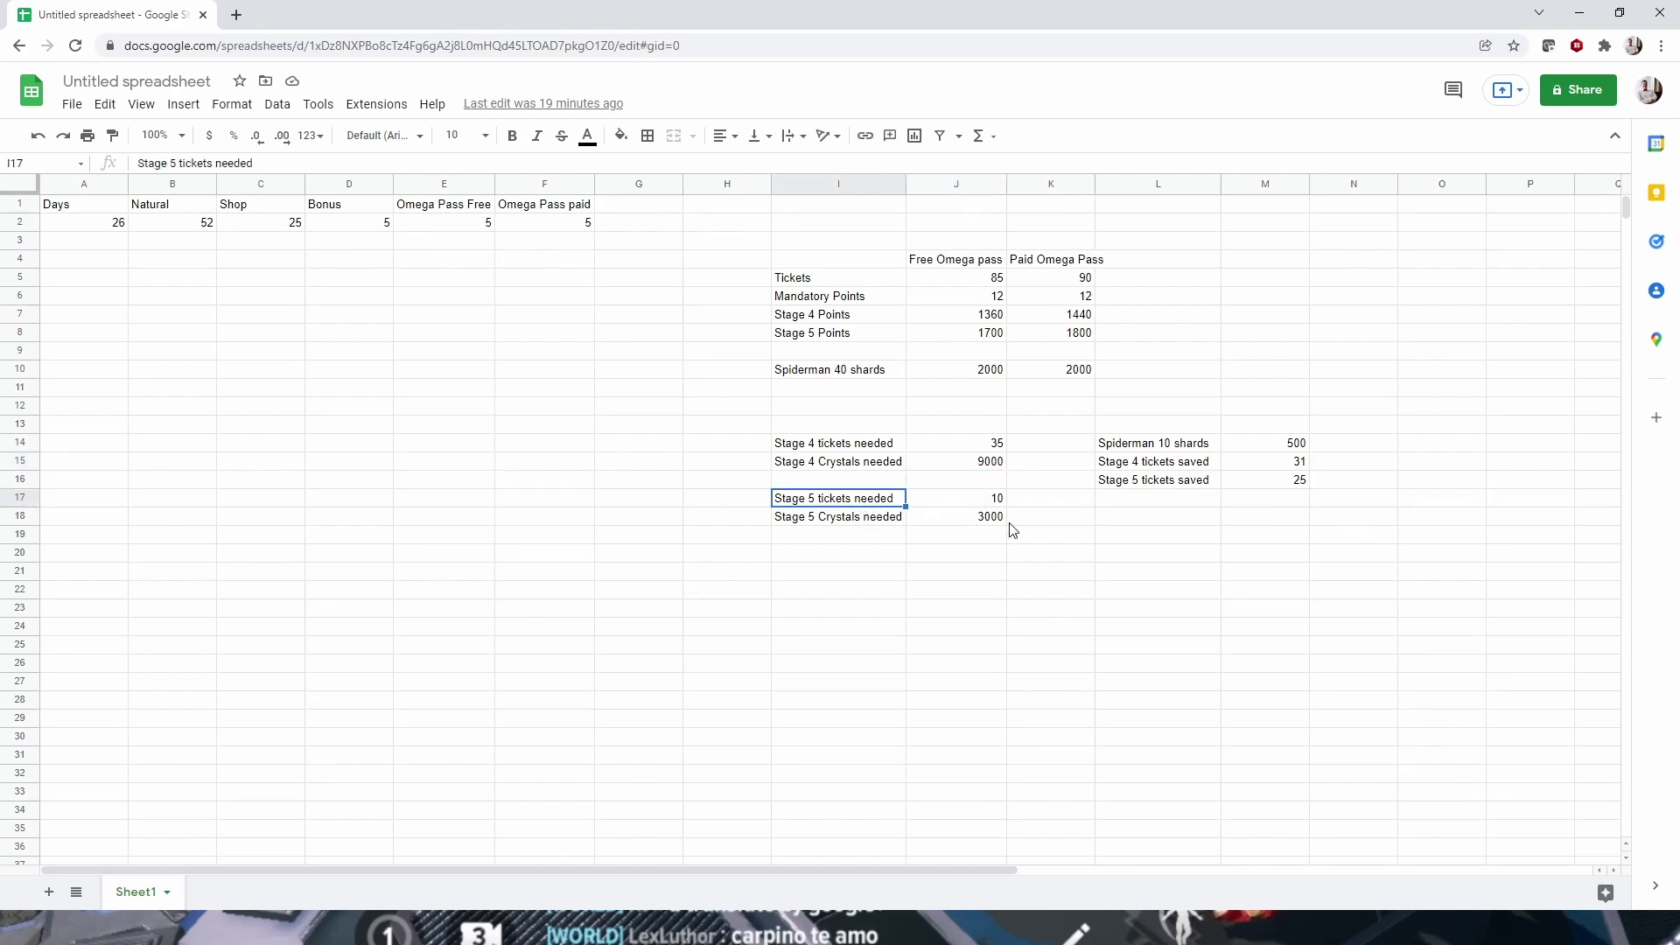
click(979, 505)
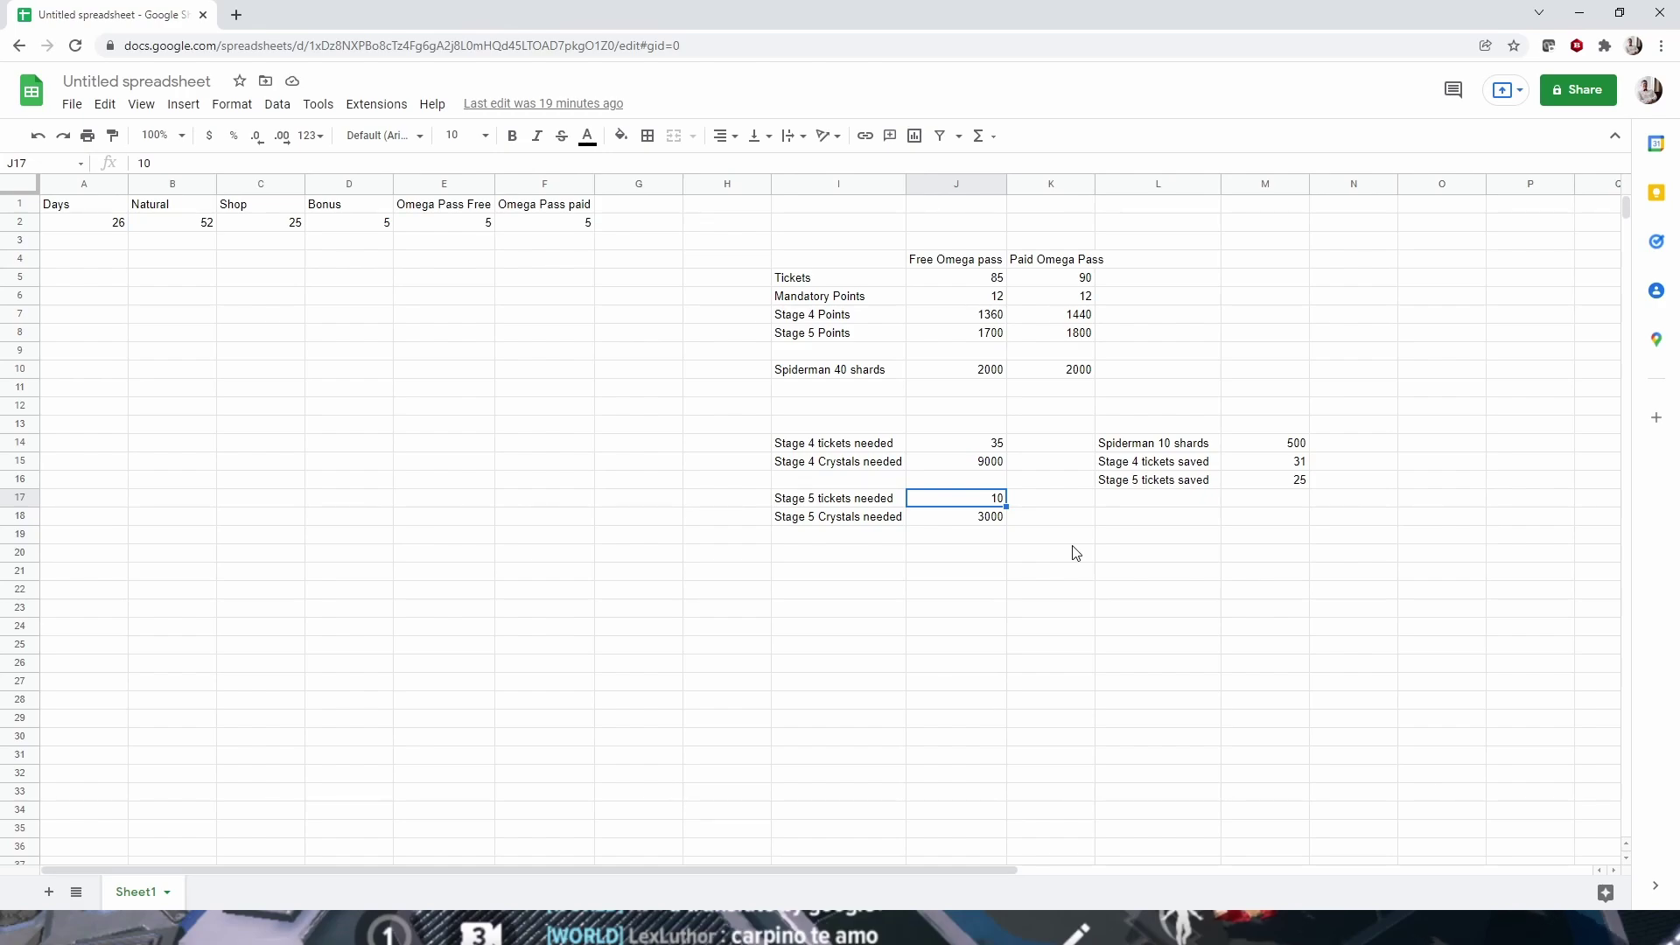
click(987, 522)
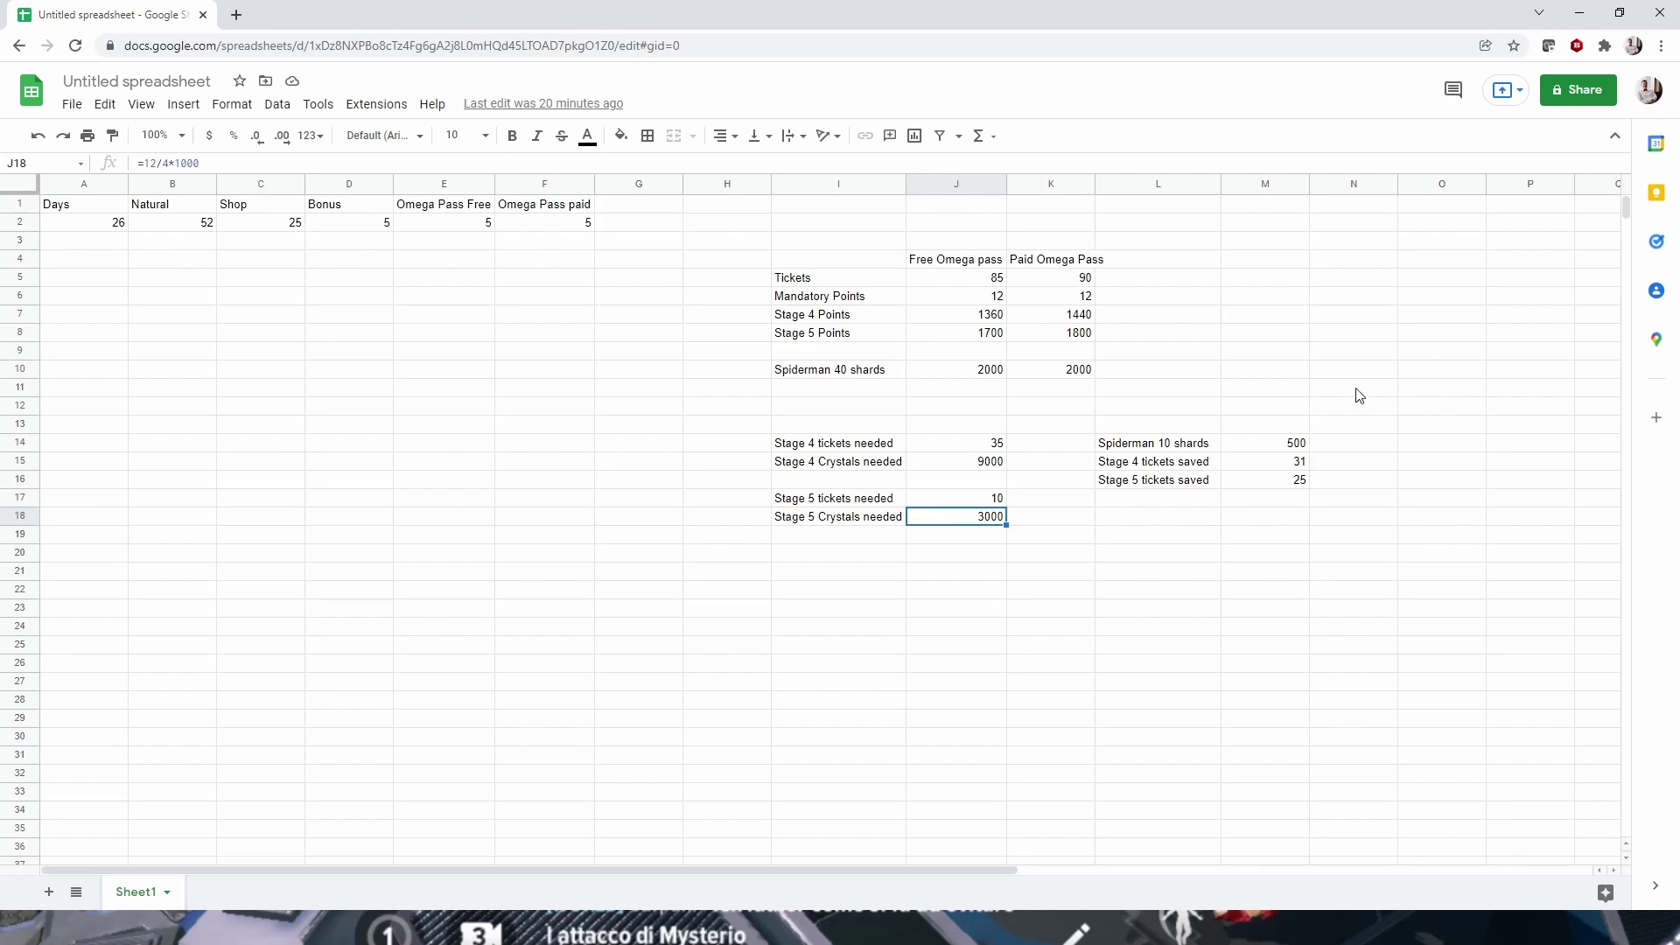
Compare the Spiderman 40 shards cost with the 10 shards cost and inspect the Stage 4 and Stage 5 tickets saved
drag(938, 372, 1069, 380)
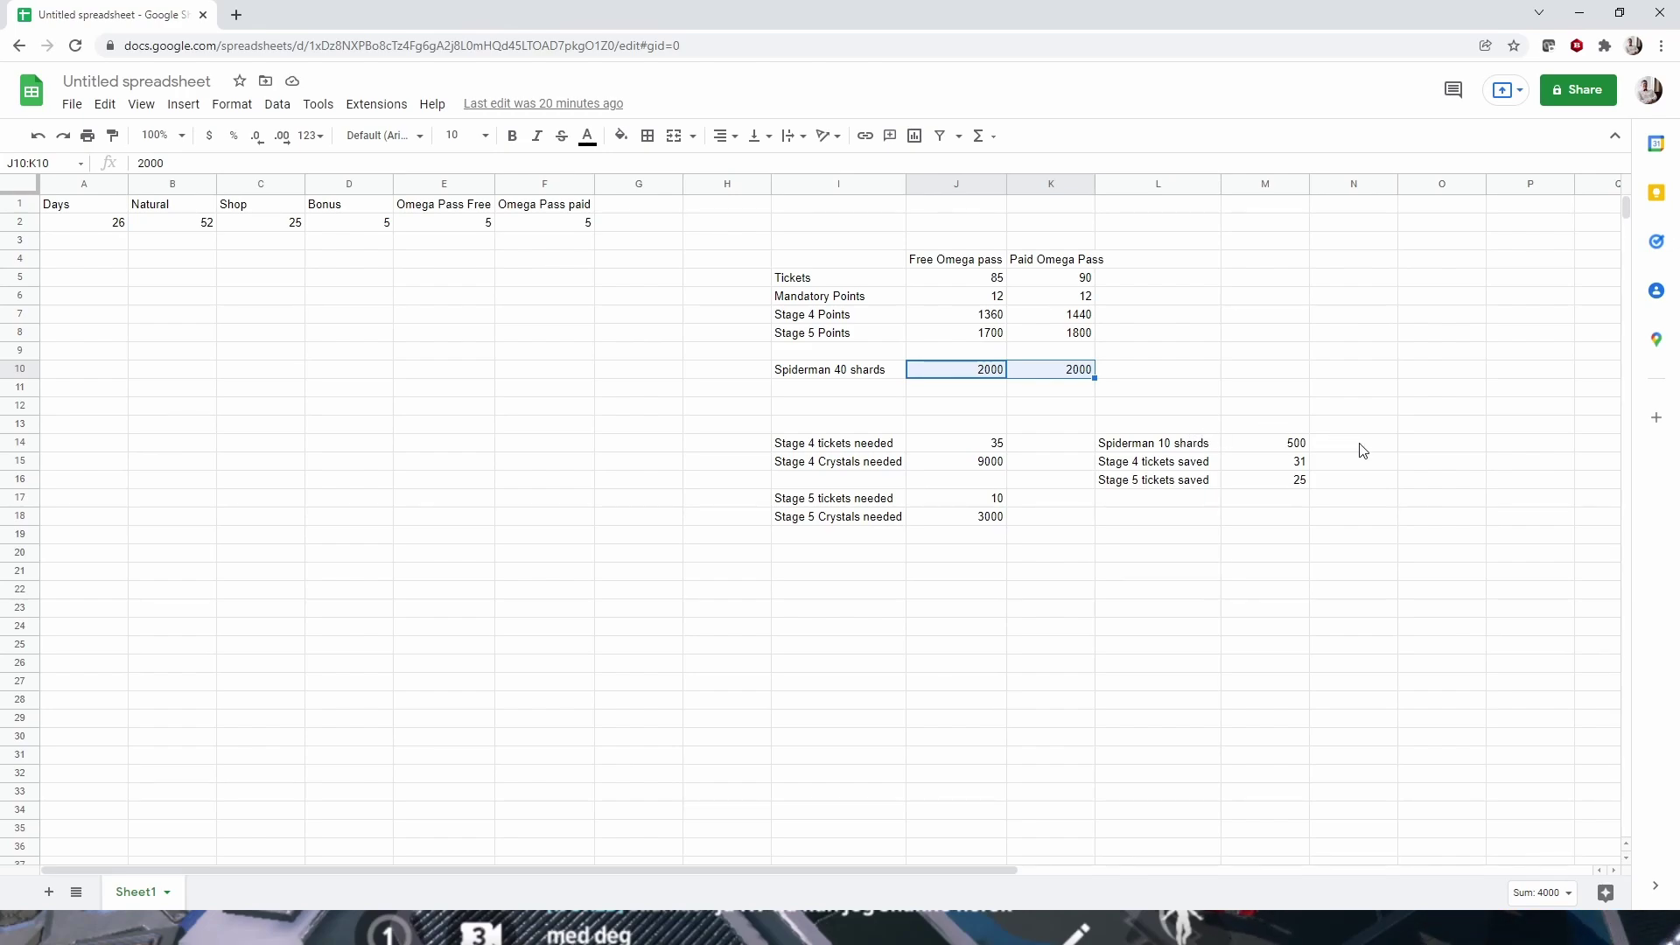
click(1300, 447)
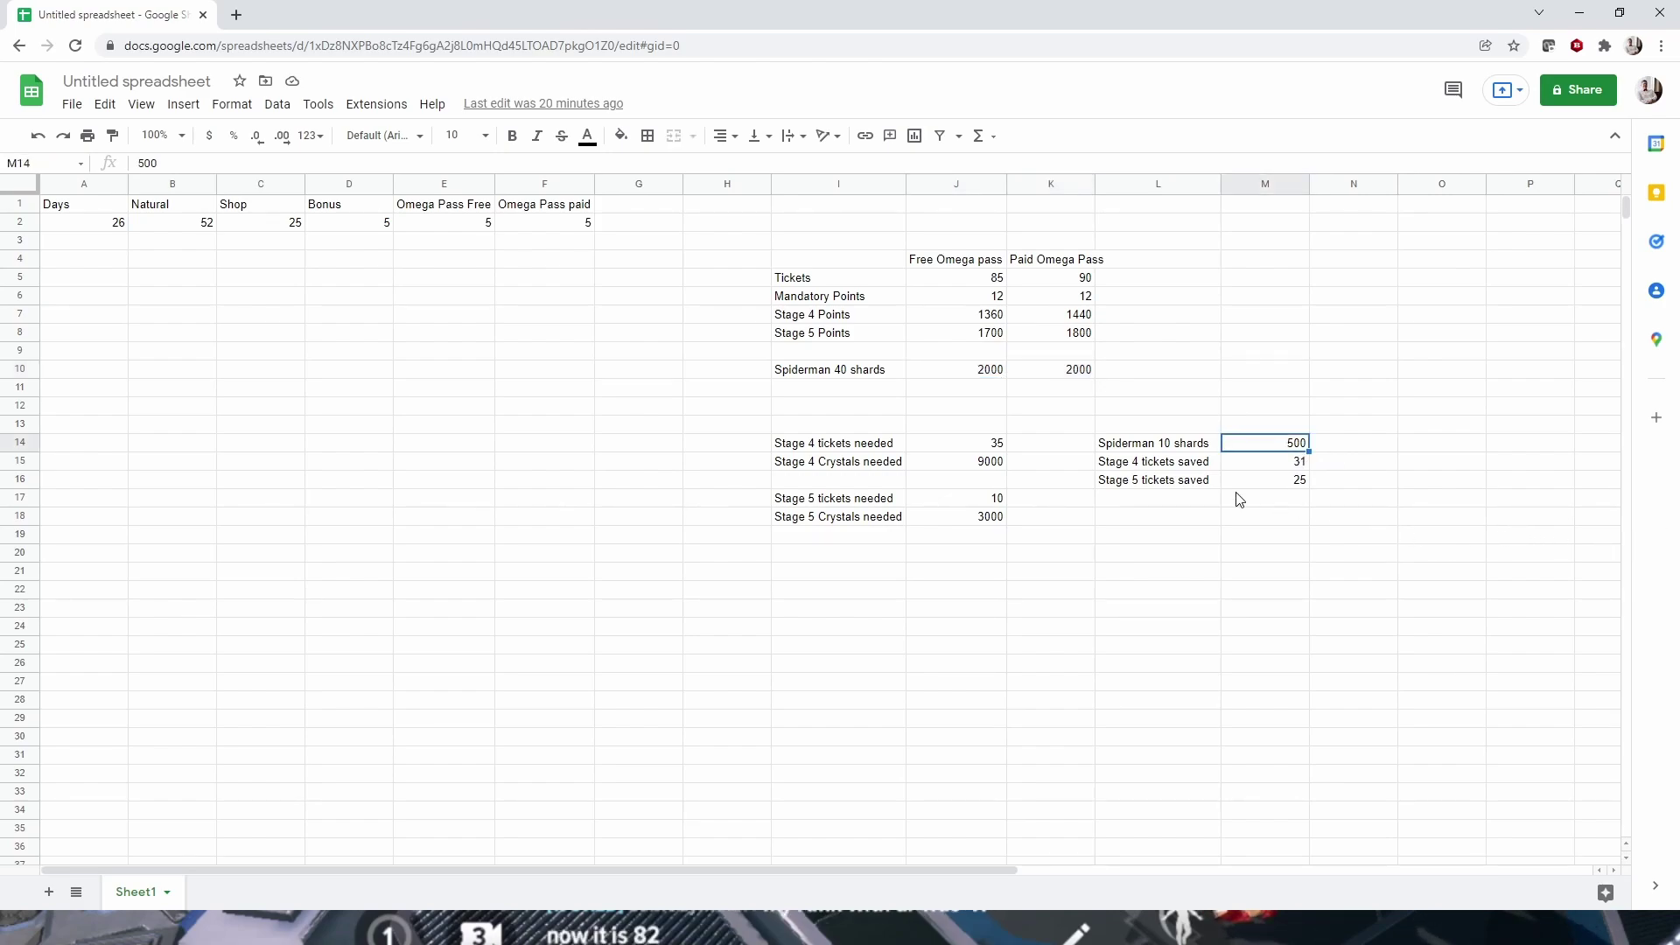
click(1297, 465)
key(Up)
key(Down)
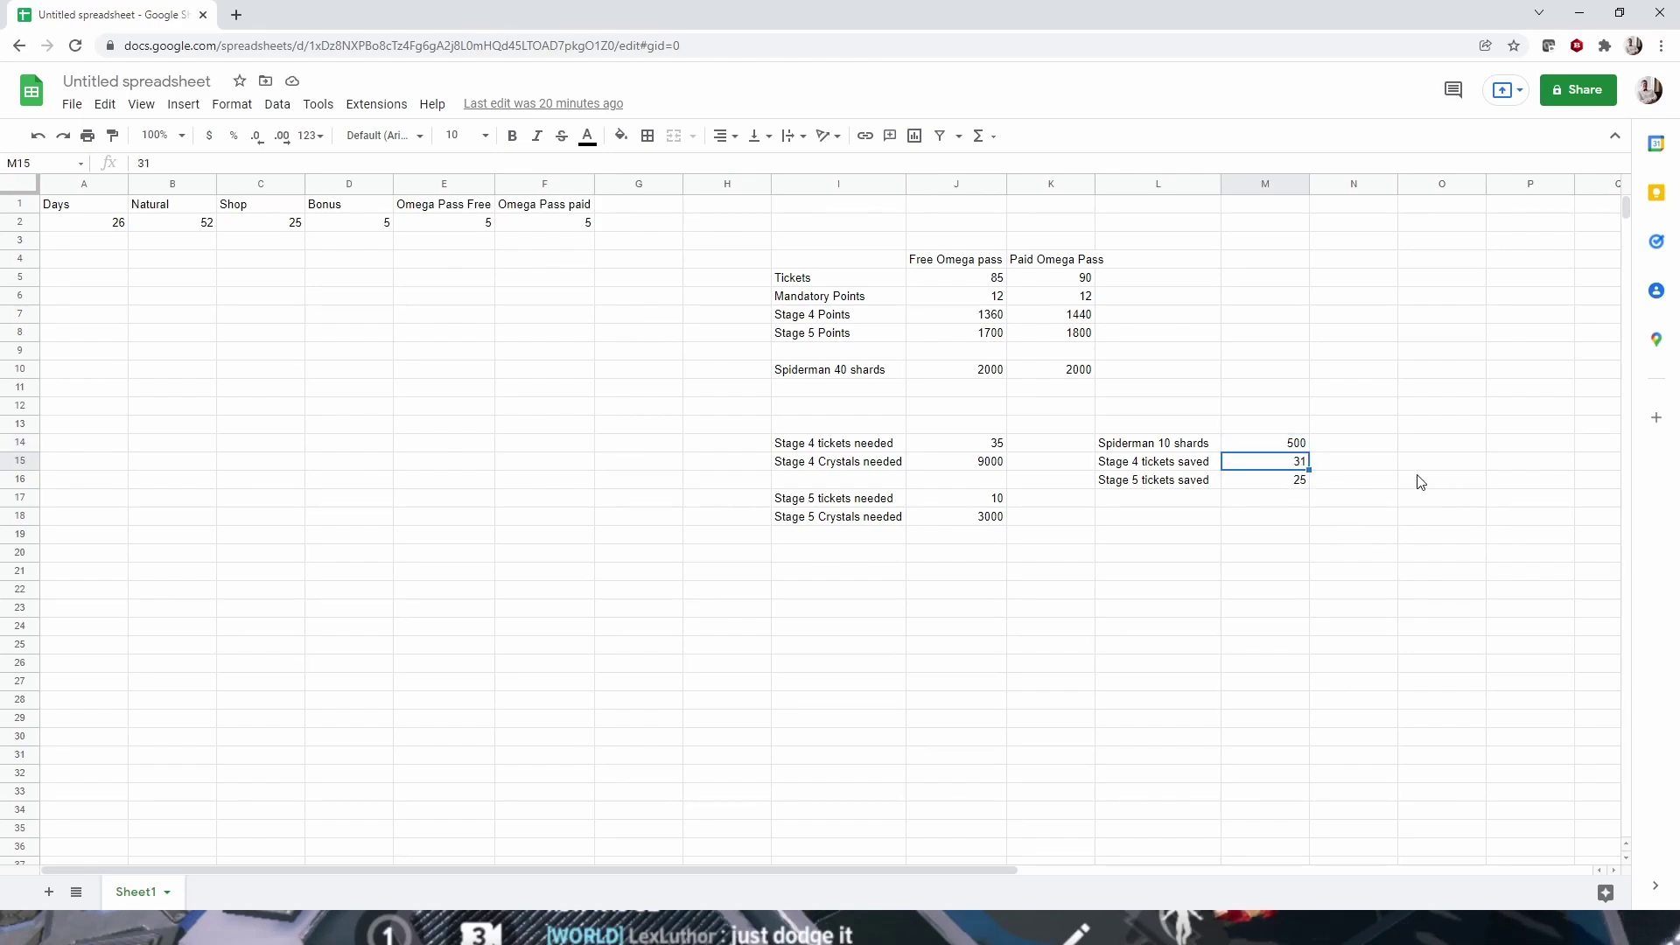
click(1276, 484)
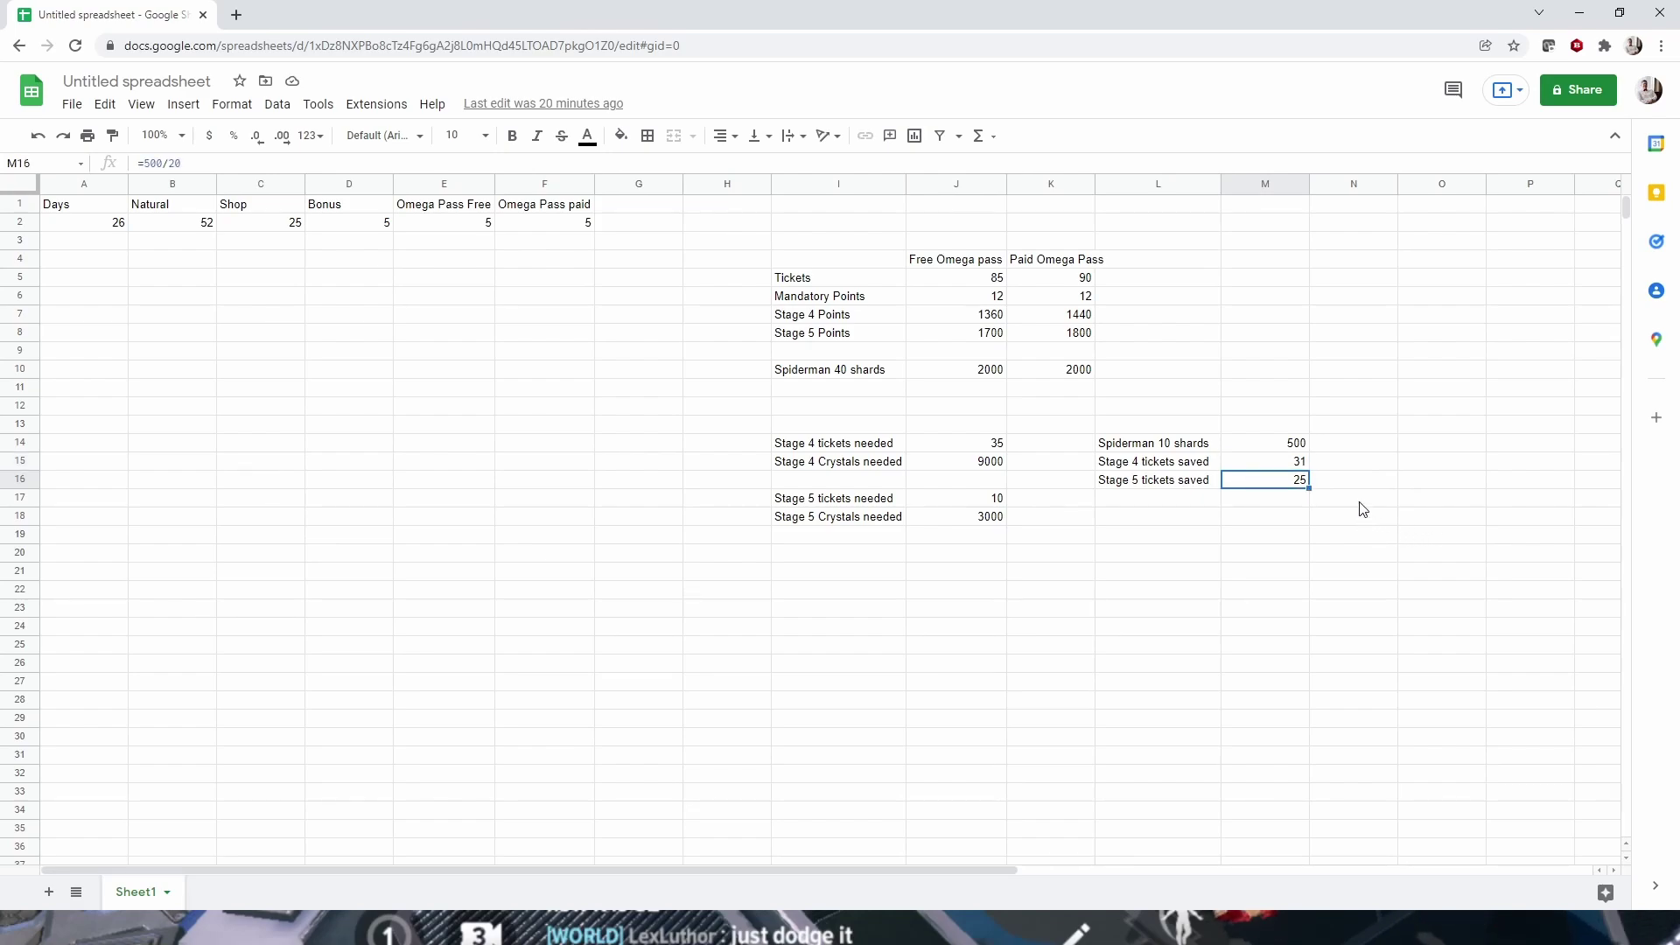
click(1282, 448)
click(1283, 481)
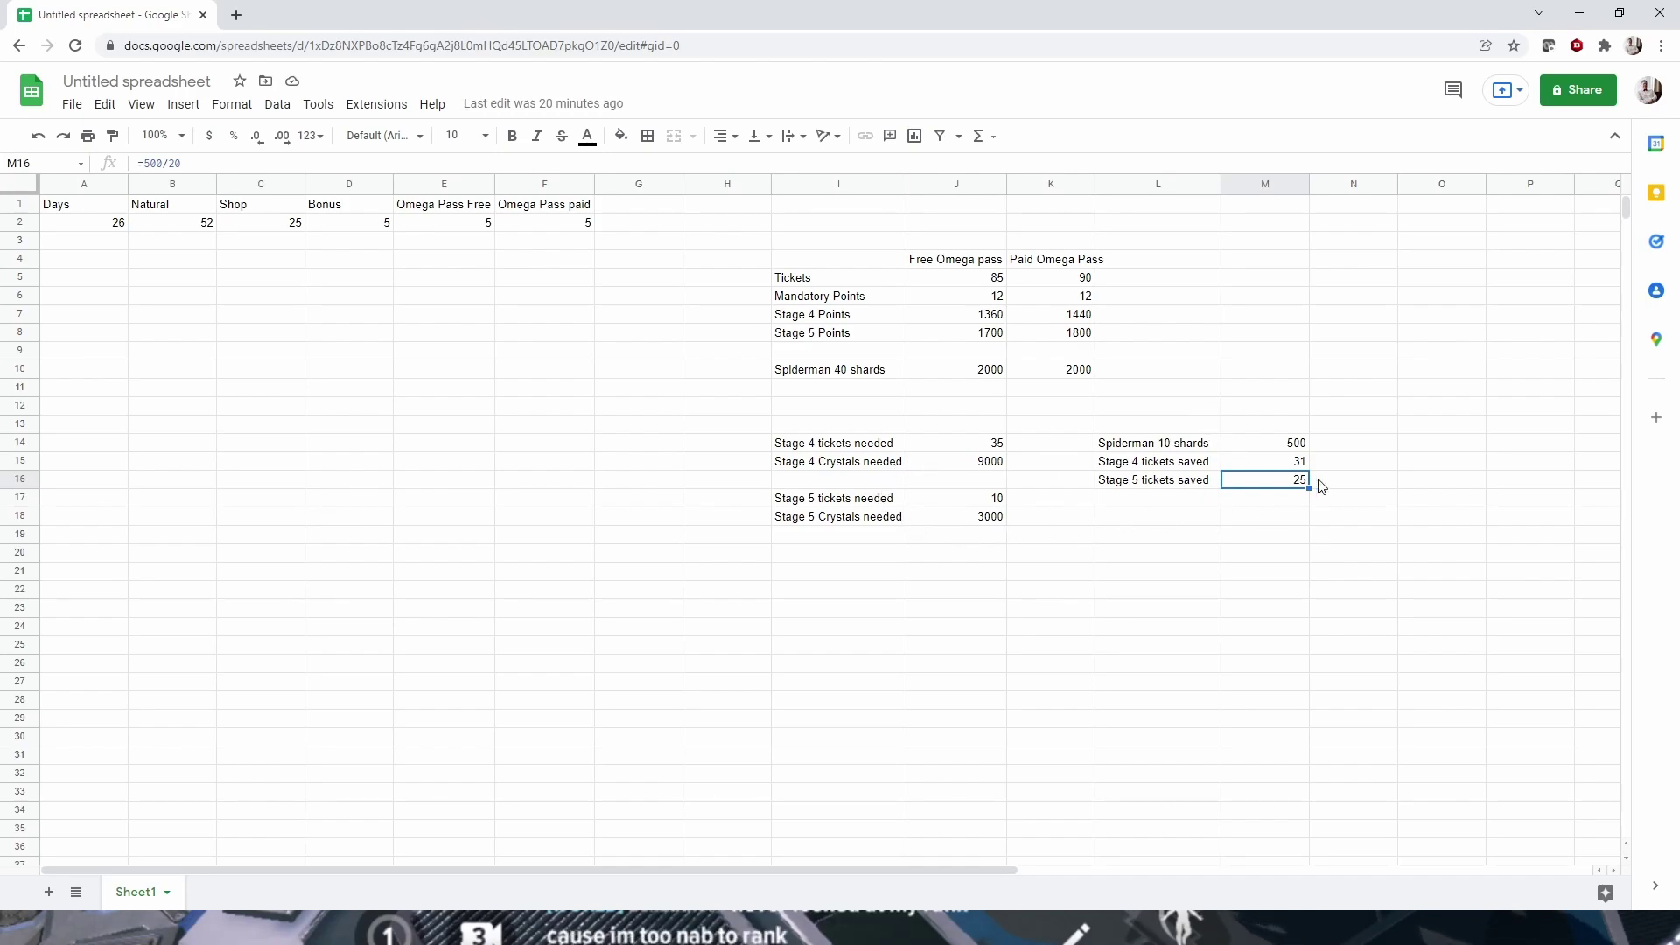
Go back to the Stage 4 tickets needed value in cell J14
key(Up)
key(Up)
key(Left)
key(Left)
key(Left)
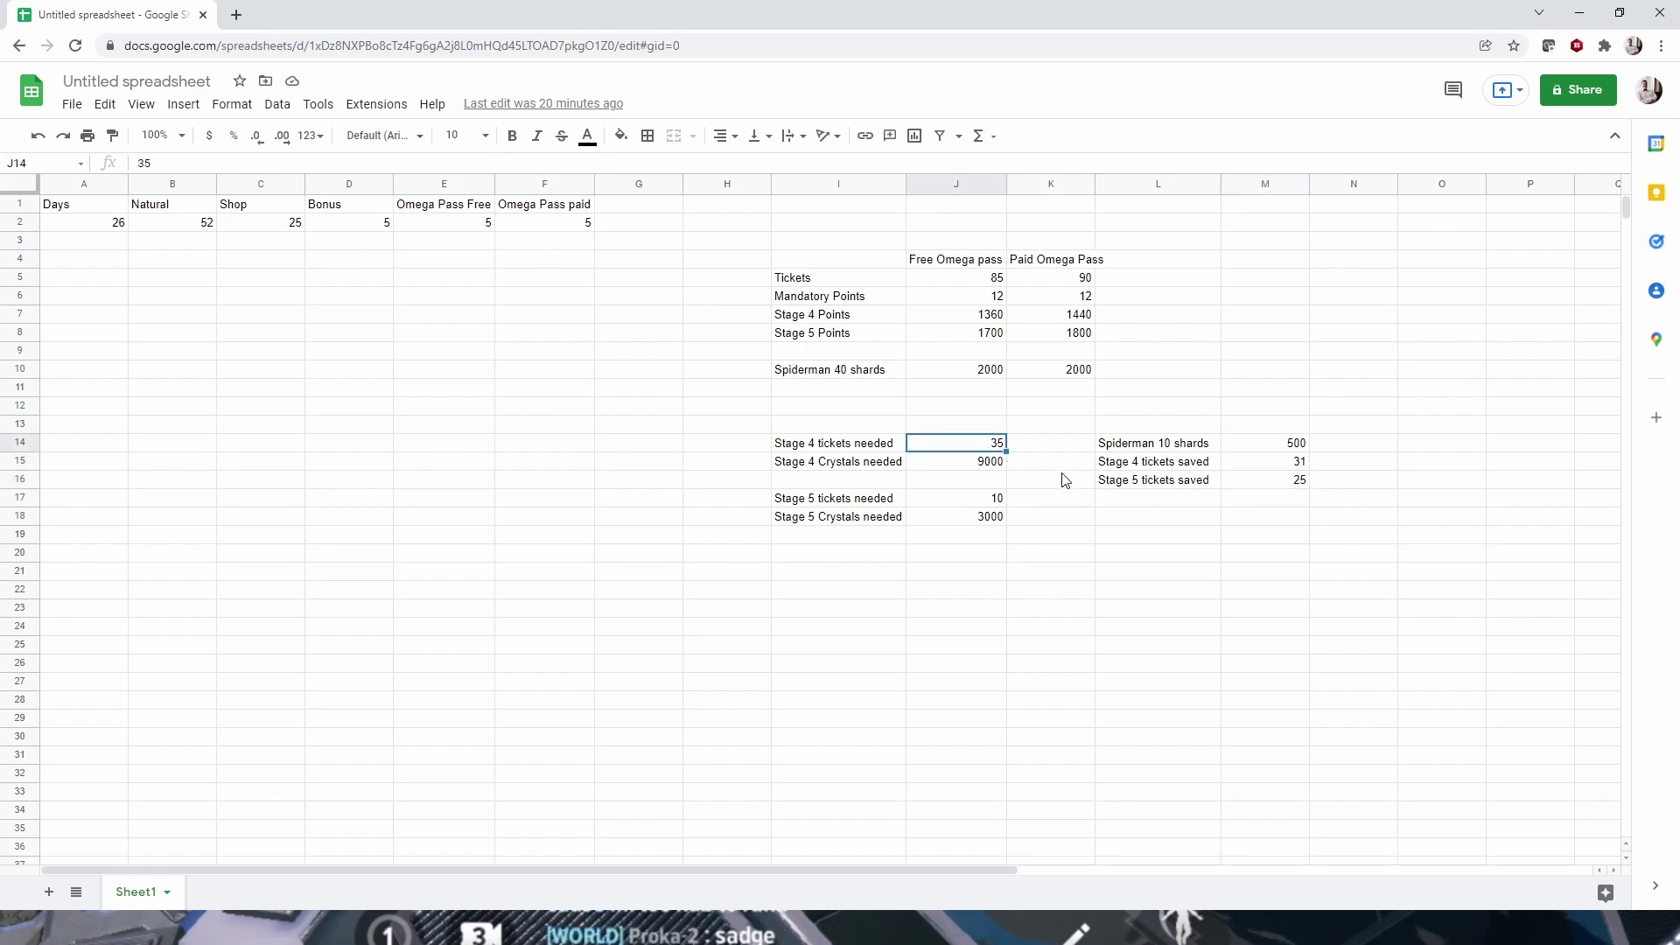